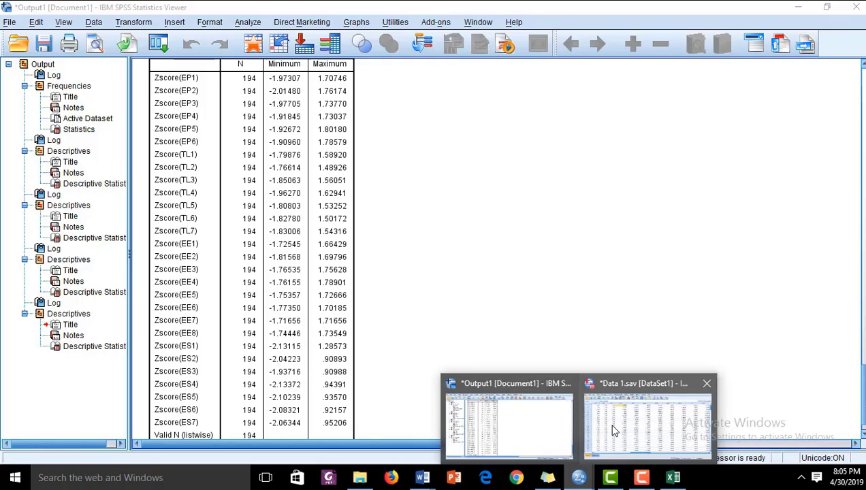
Bring the Data 1.sav Data Editor forward and return to the EP1 cell in row 1.
{"action": "left_click", "coordinate": [241, 182]}
{"action": "key", "text": "Up"}
{"action": "key", "text": "Up"}
{"action": "key", "text": "Up"}
{"action": "key", "text": "Home"}
{"action": "key", "text": "Right"}
{"action": "key", "text": "Right"}
{"action": "key", "text": "Right"}
{"action": "key", "text": "Up"}
{"action": "key", "text": "Up"}
{"action": "key", "text": "Up"}
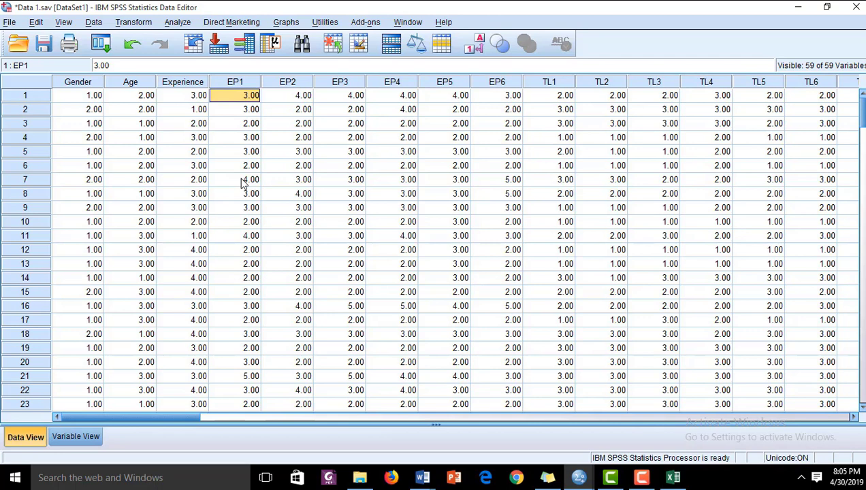
Open Reliability Analysis and add EP1–EP6 as the scale items.
{"action": "left_click", "coordinate": [178, 23]}
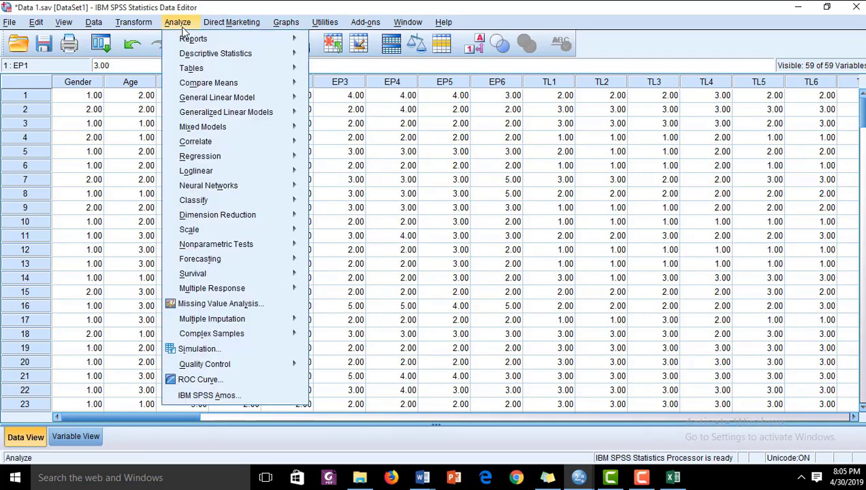
{"action": "mouse_move", "coordinate": [211, 231]}
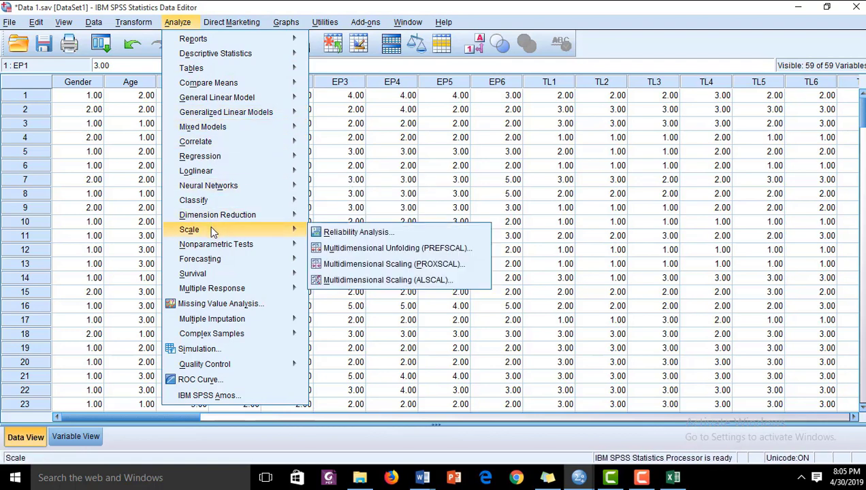
{"action": "left_click", "coordinate": [340, 234]}
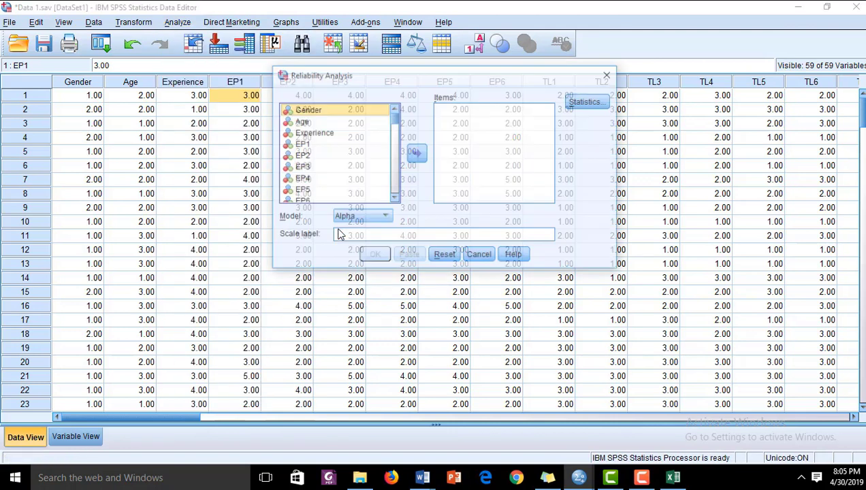
{"action": "left_click", "coordinate": [306, 146]}
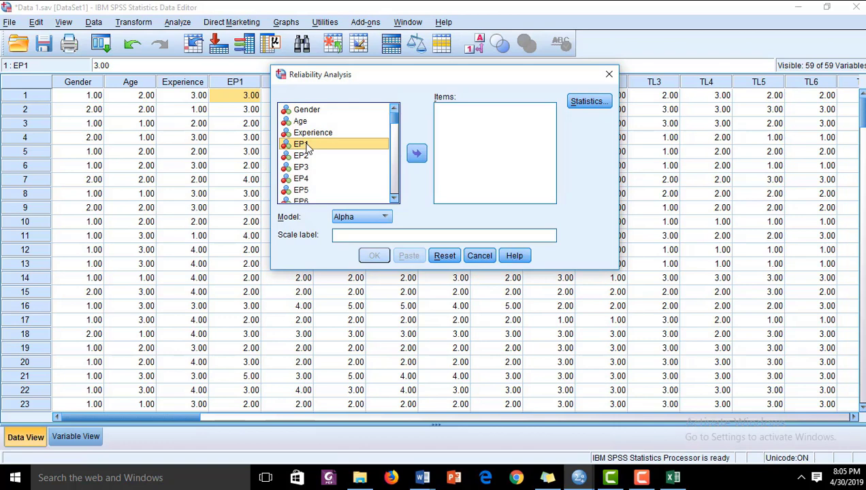
{"action": "key", "text": "shift+Down"}
{"action": "key", "text": "shift+Down"}
{"action": "key", "text": "shift+Down"}
{"action": "key", "text": "shift+Down"}
{"action": "key", "text": "shift+Down"}
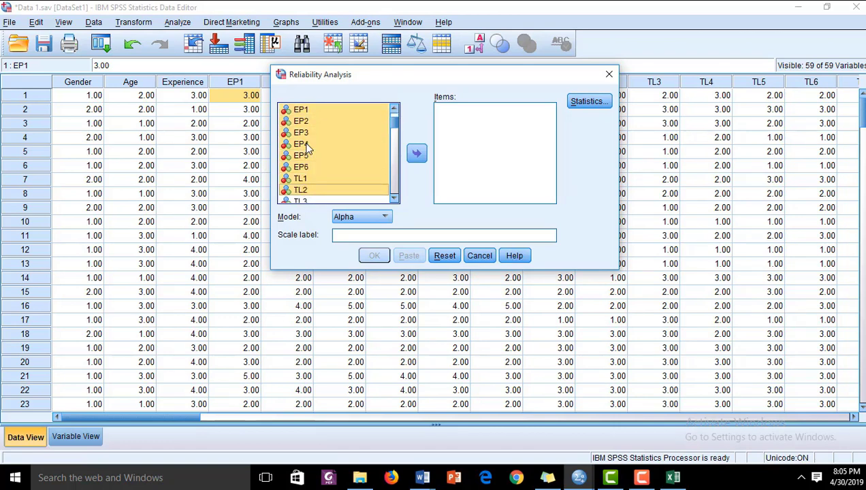
{"action": "left_click", "coordinate": [418, 156]}
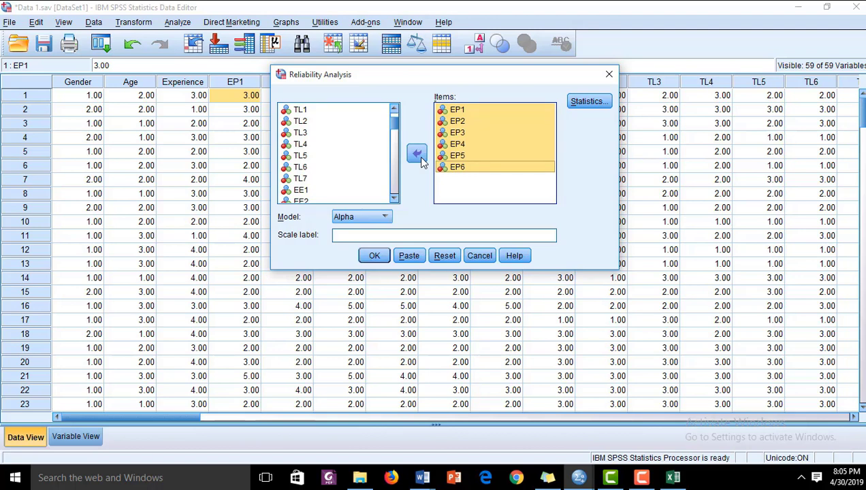
Turn on Scale if item deleted statistics and run the EP1–EP6 reliability analysis.
{"action": "left_click", "coordinate": [591, 101]}
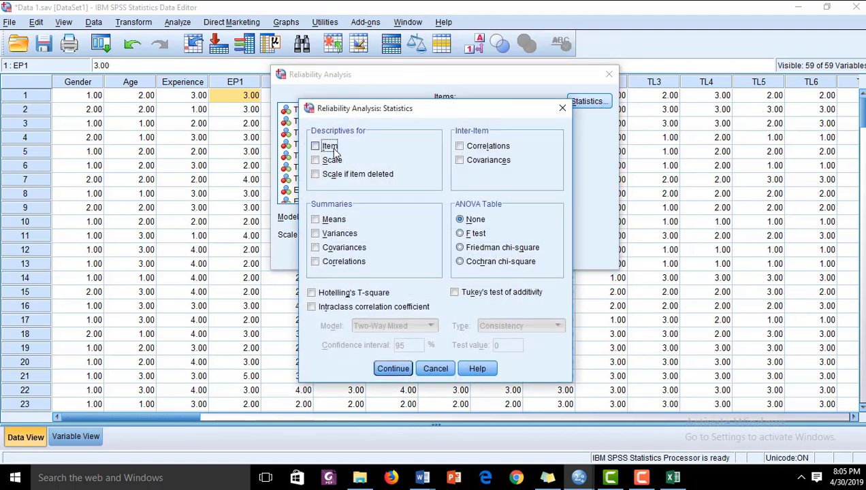
{"action": "left_click", "coordinate": [361, 178]}
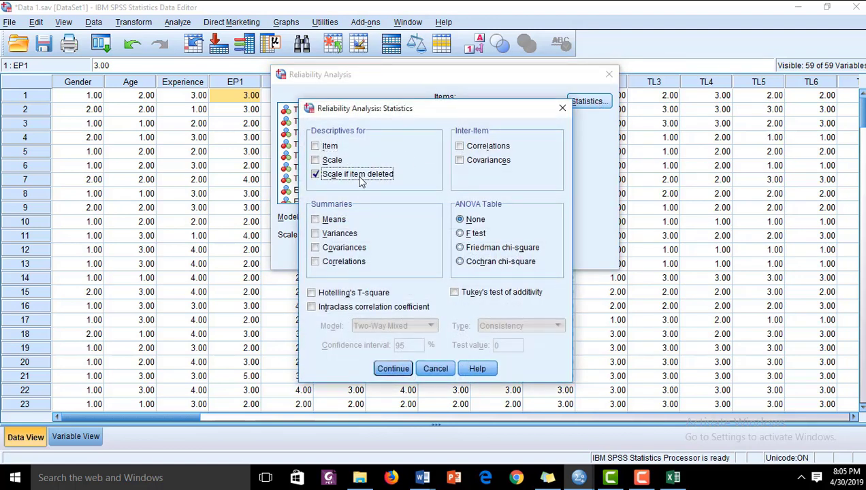
{"action": "left_click", "coordinate": [393, 369]}
{"action": "left_click", "coordinate": [373, 257]}
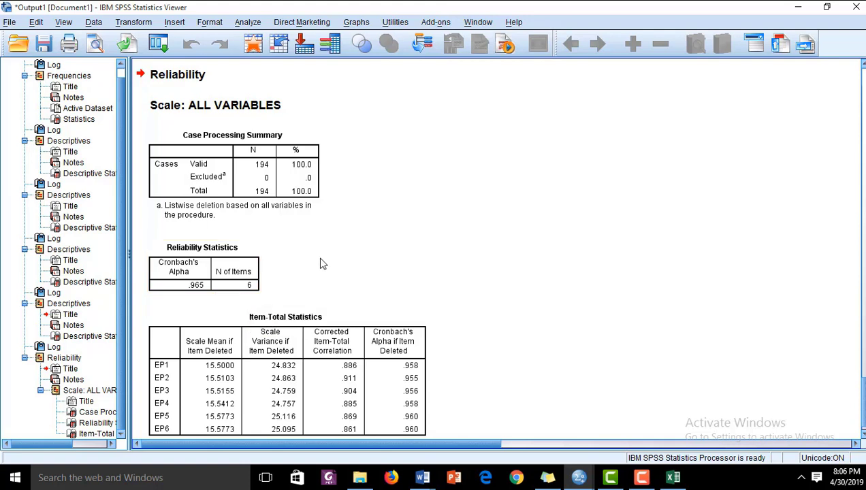
Recall the Reliability Analysis dialog and remove EP1–EP6 from the Items list.
{"action": "left_click", "coordinate": [158, 43]}
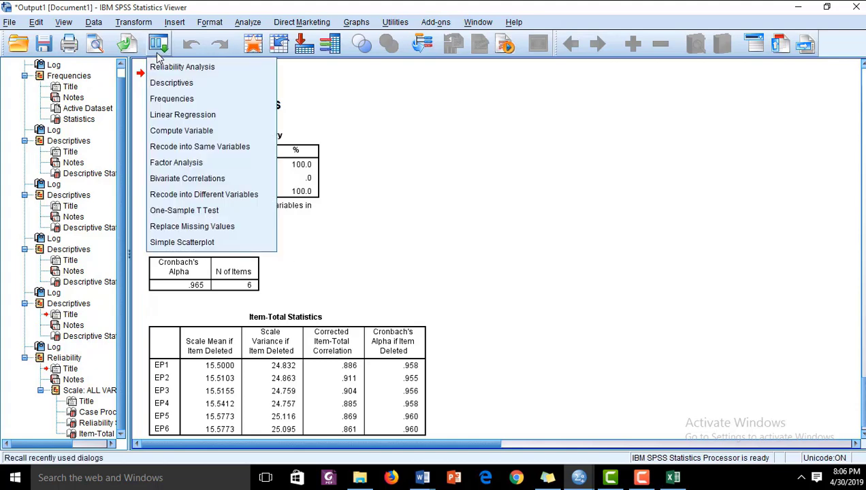
{"action": "left_click", "coordinate": [181, 67]}
{"action": "left_click", "coordinate": [455, 109]}
{"action": "left_click", "coordinate": [451, 117], "text": "shift"}
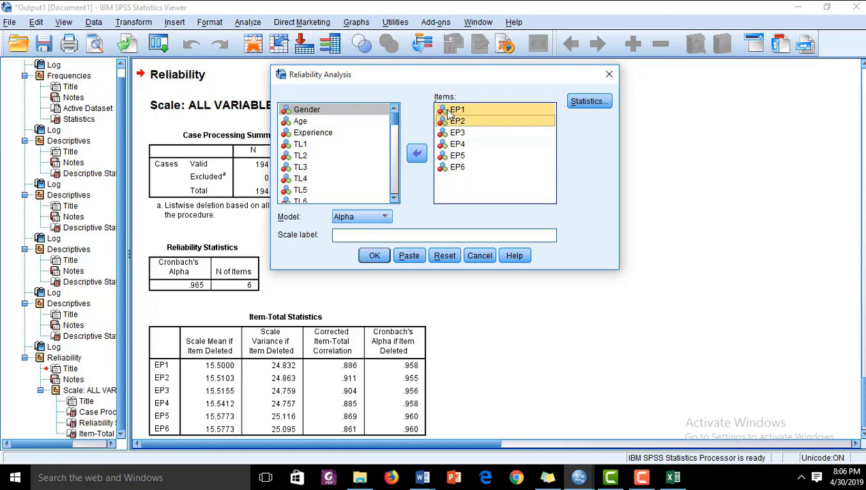
{"action": "key", "text": "shift+Down"}
{"action": "key", "text": "shift+Down"}
{"action": "key", "text": "shift+Down"}
{"action": "key", "text": "shift+Down"}
{"action": "left_click", "coordinate": [416, 154]}
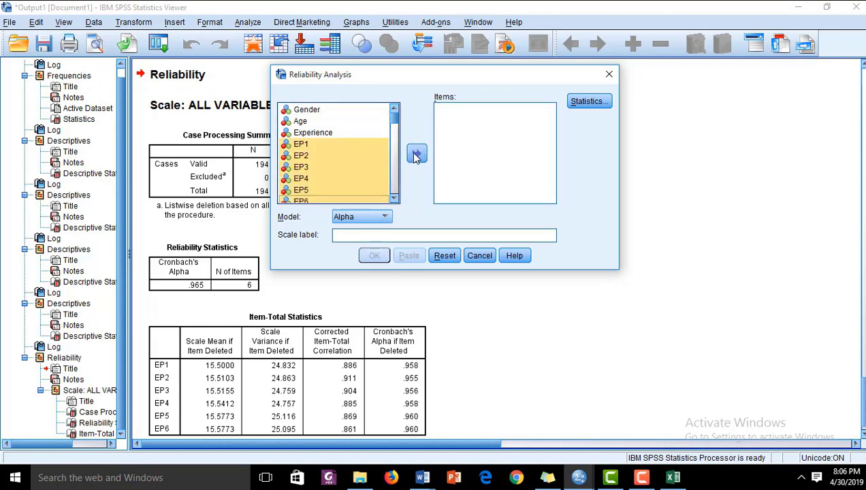
{"action": "left_click", "coordinate": [394, 198]}
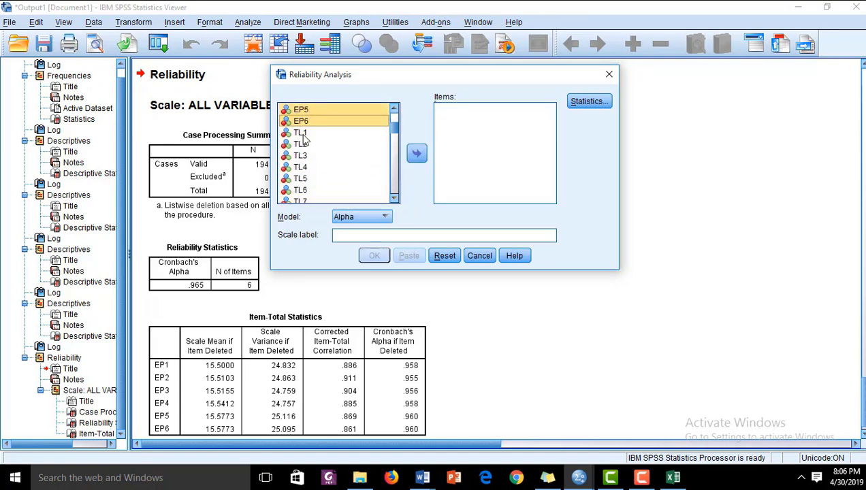
Add TL1–TL7 as the scale items and run the reliability analysis.
{"action": "left_click", "coordinate": [301, 133]}
{"action": "key", "text": "shift+Down"}
{"action": "key", "text": "shift+Down"}
{"action": "key", "text": "shift+Down"}
{"action": "key", "text": "shift+Down"}
{"action": "key", "text": "shift+Down"}
{"action": "key", "text": "shift+Down"}
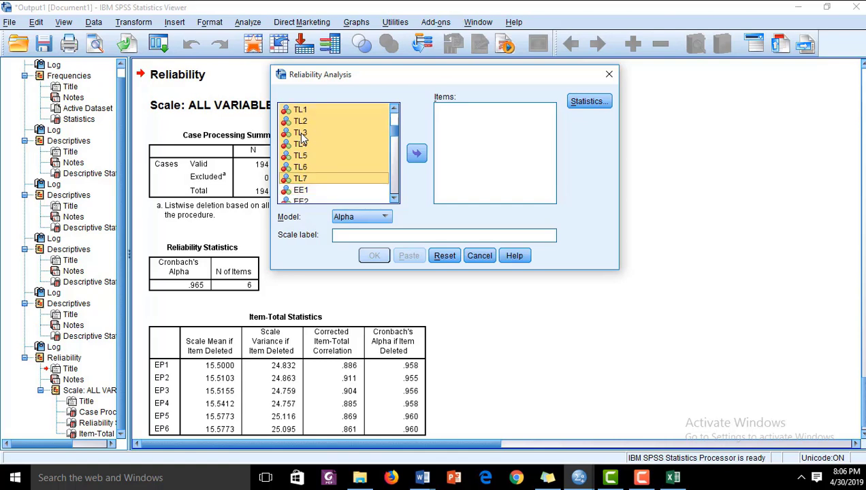
{"action": "left_click", "coordinate": [418, 157]}
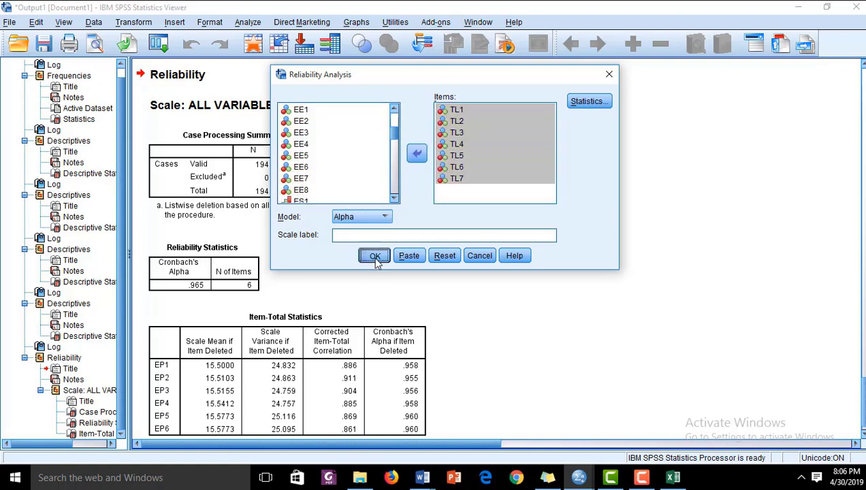
{"action": "left_click", "coordinate": [375, 257]}
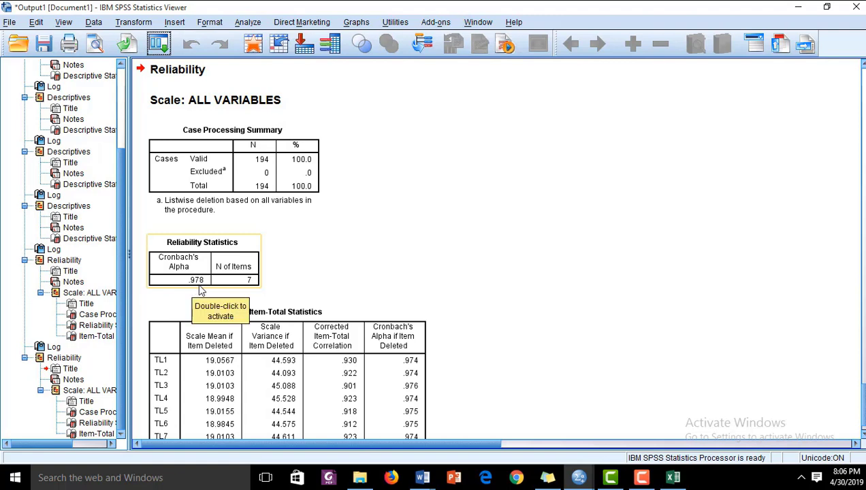
Recall the Reliability Analysis dialog and remove TL1–TL7 from the Items list.
{"action": "left_click", "coordinate": [158, 45]}
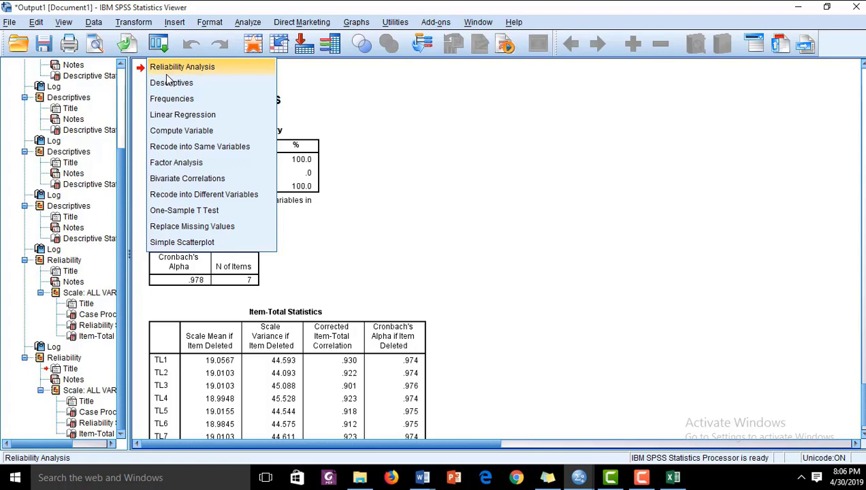
{"action": "left_click", "coordinate": [174, 67]}
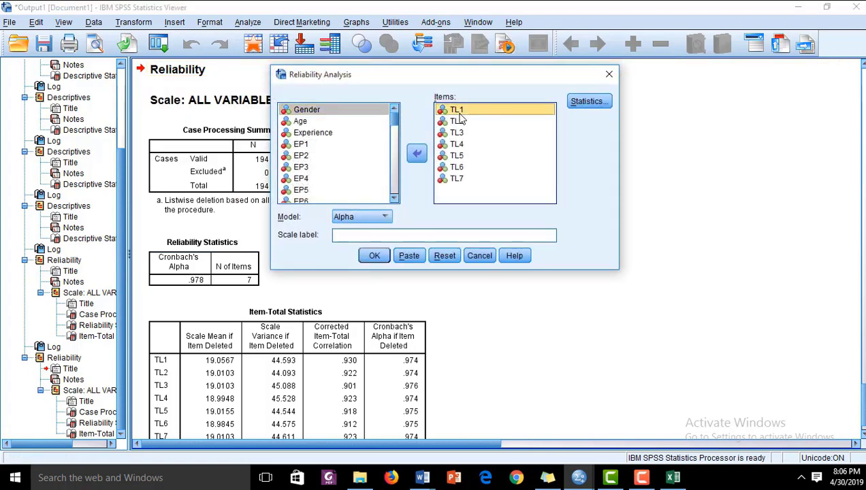
{"action": "key", "text": "shift+Down"}
{"action": "key", "text": "shift+Down"}
{"action": "key", "text": "shift+Down"}
{"action": "key", "text": "shift+Down"}
{"action": "key", "text": "shift+Down"}
{"action": "key", "text": "shift+Down"}
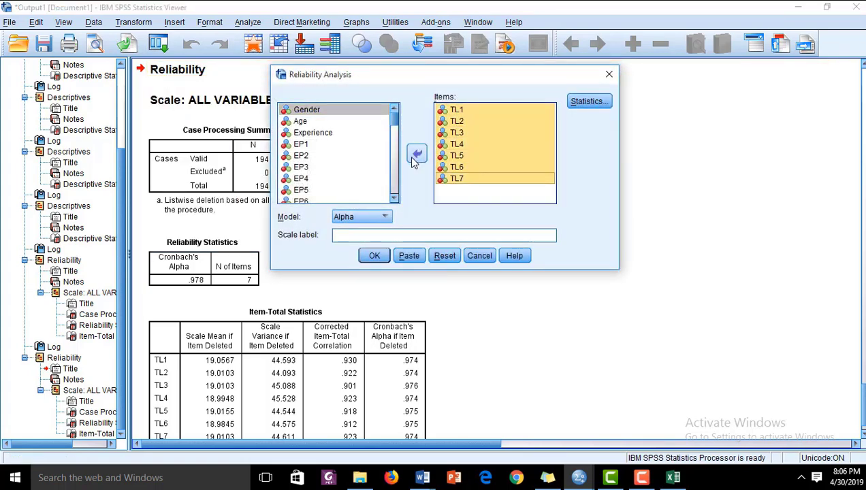
{"action": "left_click", "coordinate": [417, 153]}
{"action": "key", "text": "shift+Down"}
{"action": "key", "text": "shift+Down"}
{"action": "key", "text": "shift+Down"}
{"action": "key", "text": "shift+Down"}
{"action": "key", "text": "shift+Down"}
{"action": "key", "text": "shift+Down"}
Add EE1–EE8 as the scale items and run the reliability analysis.
{"action": "scroll", "coordinate": [291, 158], "scroll_direction": "down", "scroll_amount": 1}
{"action": "left_click", "coordinate": [296, 156]}
{"action": "left_click", "coordinate": [304, 144]}
{"action": "left_click", "coordinate": [306, 151], "text": "shift"}
{"action": "key", "text": "shift+Down"}
{"action": "key", "text": "shift+Down"}
{"action": "key", "text": "shift+Down"}
{"action": "key", "text": "shift+Down"}
{"action": "key", "text": "shift+Down"}
{"action": "key", "text": "shift+Down"}
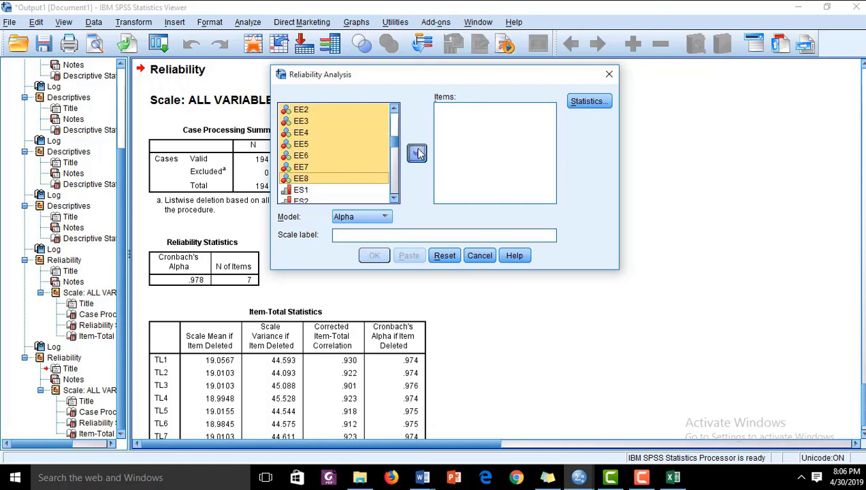
{"action": "left_click", "coordinate": [417, 153]}
{"action": "left_click", "coordinate": [373, 255]}
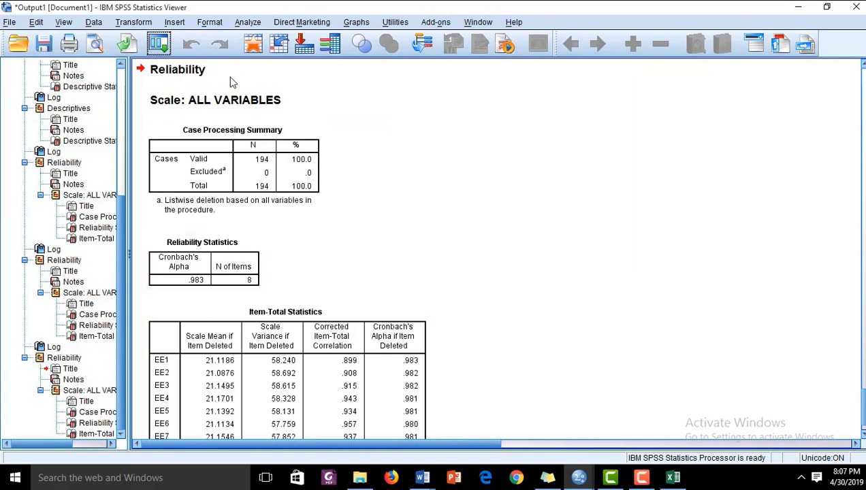
Recall the Reliability Analysis dialog and remove EE1–EE8 from the Items list.
{"action": "left_click", "coordinate": [159, 44]}
{"action": "left_click", "coordinate": [180, 66]}
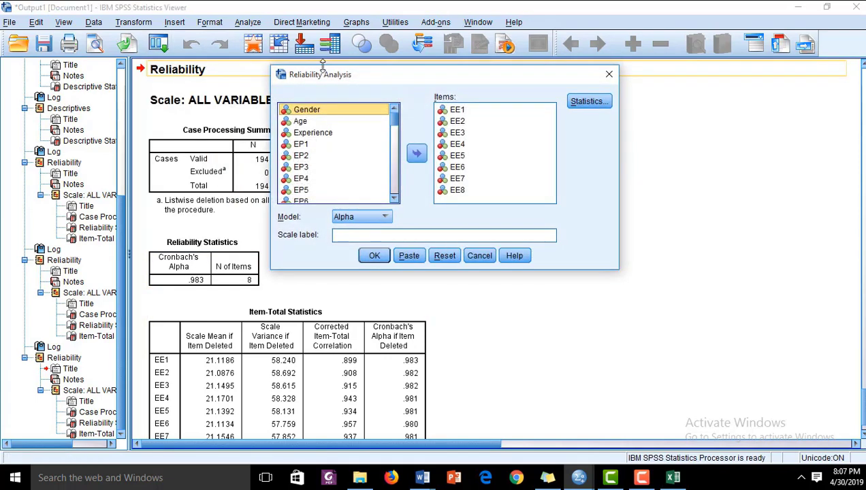
{"action": "left_click_drag", "start_coordinate": [455, 111], "coordinate": [456, 114]}
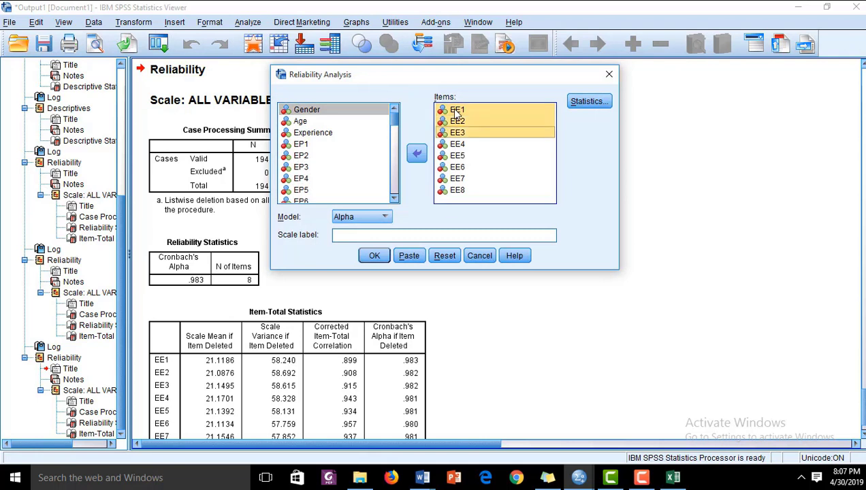
{"action": "key", "text": "shift+Down"}
{"action": "key", "text": "shift+Down"}
{"action": "key", "text": "shift+Down"}
{"action": "key", "text": "shift+Down"}
{"action": "key", "text": "shift+Down"}
{"action": "left_click", "coordinate": [416, 153]}
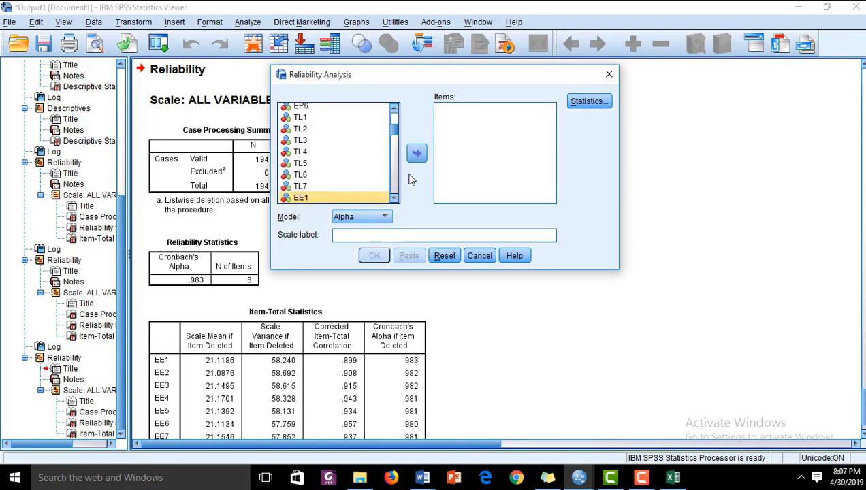
{"action": "left_click", "coordinate": [394, 197]}
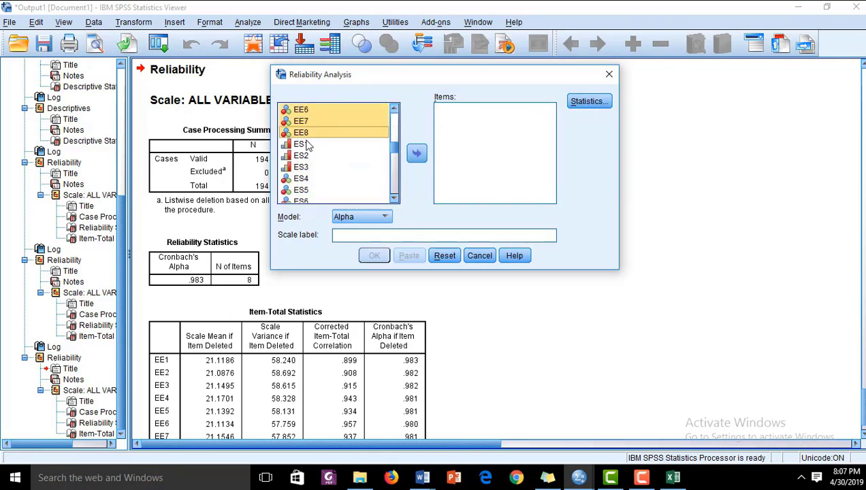
Add ES1–ES7 as the scale items and run the reliability analysis.
{"action": "left_click", "coordinate": [307, 145]}
{"action": "key", "text": "shift+Down"}
{"action": "key", "text": "shift+Down"}
{"action": "key", "text": "shift+Down"}
{"action": "key", "text": "shift+Down"}
{"action": "key", "text": "shift+Down"}
{"action": "key", "text": "shift+Down"}
{"action": "key", "text": "shift+Down"}
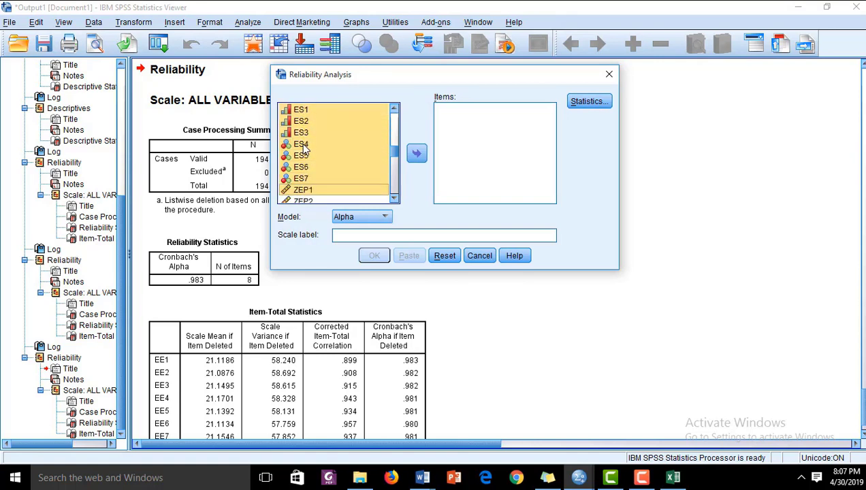
{"action": "key", "text": "shift+Down"}
{"action": "key", "text": "shift+Up"}
{"action": "key", "text": "shift+Up"}
{"action": "left_click", "coordinate": [416, 155]}
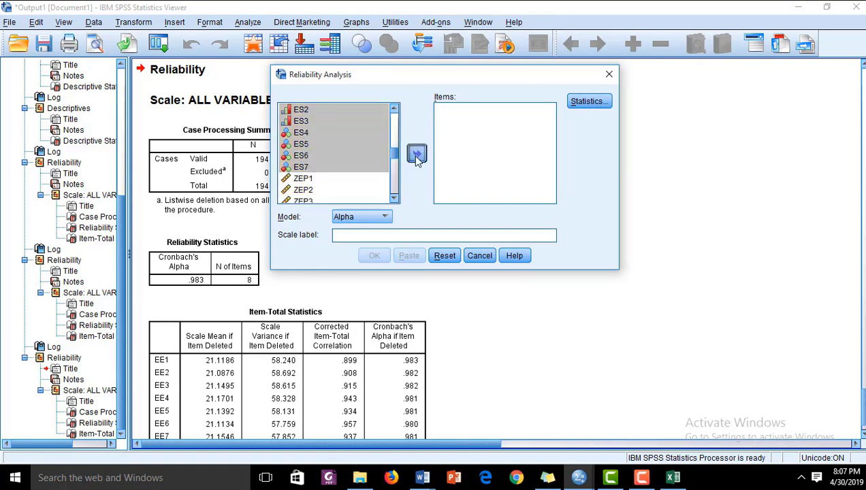
{"action": "left_click", "coordinate": [373, 257]}
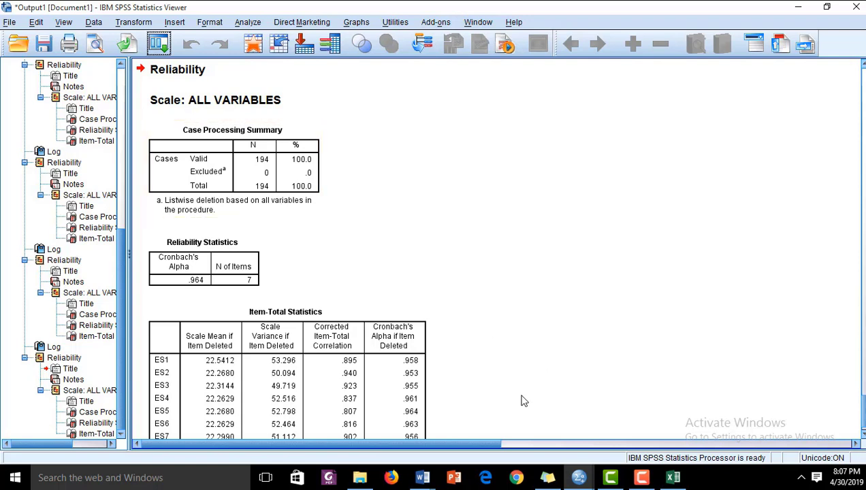
Return to the Data 1.sav sheet at the EP1 value in row 1.
{"action": "mouse_move", "coordinate": [580, 477]}
{"action": "left_click", "coordinate": [627, 412]}
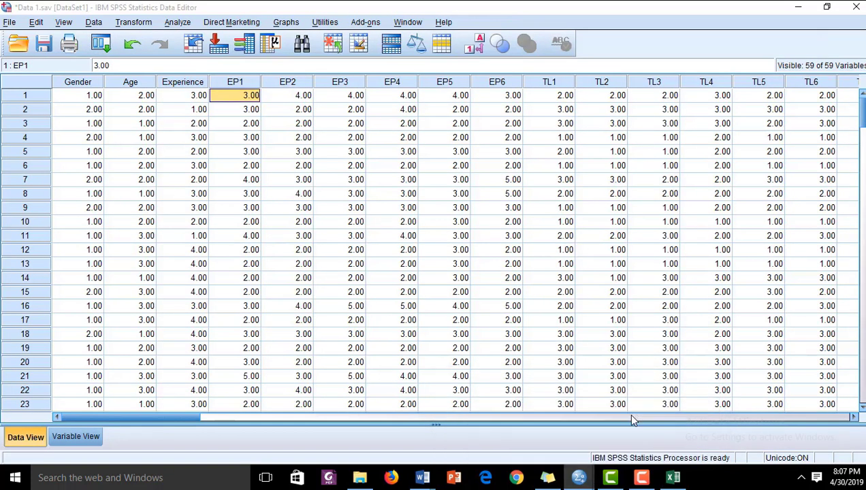
{"action": "left_click", "coordinate": [386, 213]}
{"action": "key", "text": "Up"}
{"action": "key", "text": "Up"}
{"action": "key", "text": "Up"}
{"action": "key", "text": "Up"}
{"action": "key", "text": "Up"}
{"action": "key", "text": "Up"}
{"action": "key", "text": "Up"}
{"action": "key", "text": "Up"}
{"action": "key", "text": "Left"}
{"action": "key", "text": "Left"}
{"action": "key", "text": "Left"}
{"action": "key", "text": "Right"}
{"action": "key", "text": "Right"}
{"action": "key", "text": "Right"}
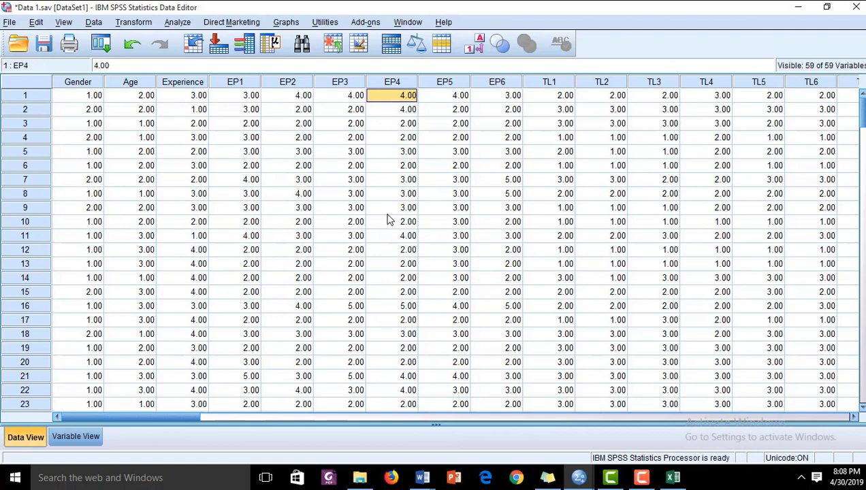
{"action": "key", "text": "Left"}
{"action": "key", "text": "Left"}
{"action": "key", "text": "Left"}
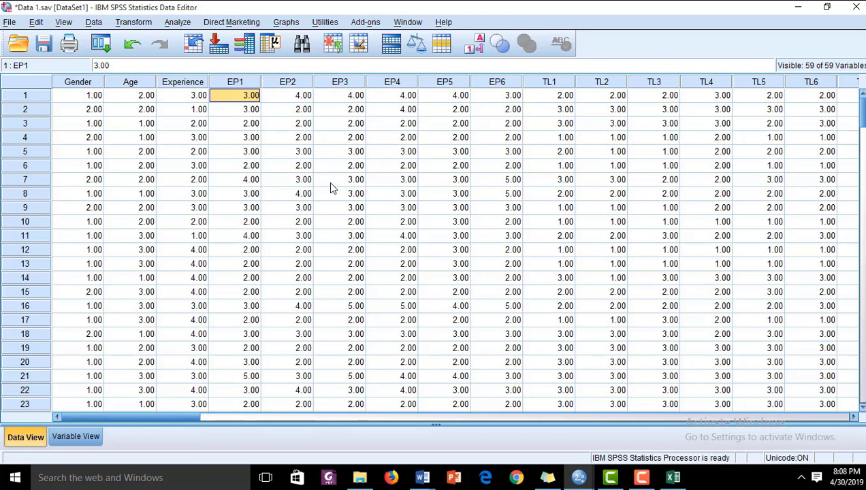
Start a Compute Variable with target EMP_Performance and an empty pair of parentheses.
{"action": "left_click", "coordinate": [140, 24]}
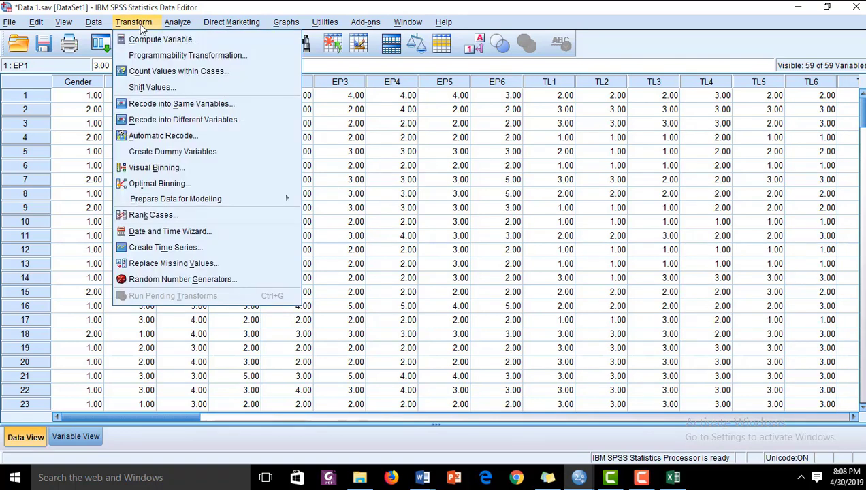
{"action": "left_click", "coordinate": [147, 43]}
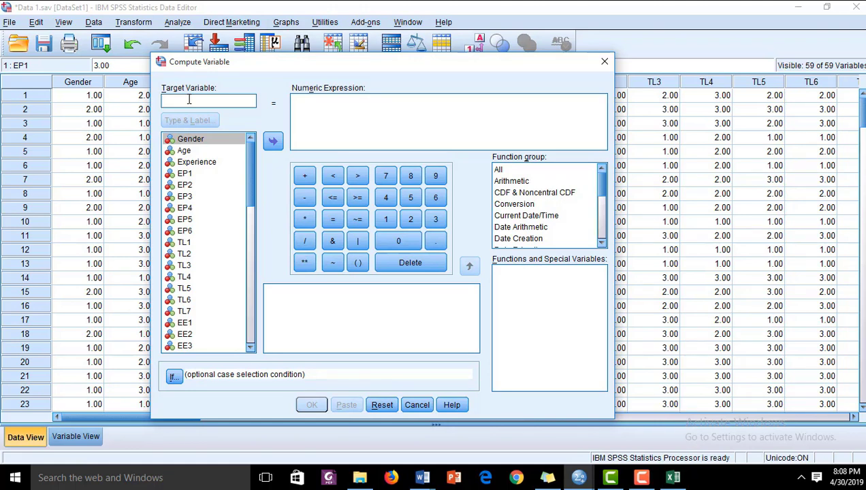
{"action": "type", "text": "EMP_Performance"}
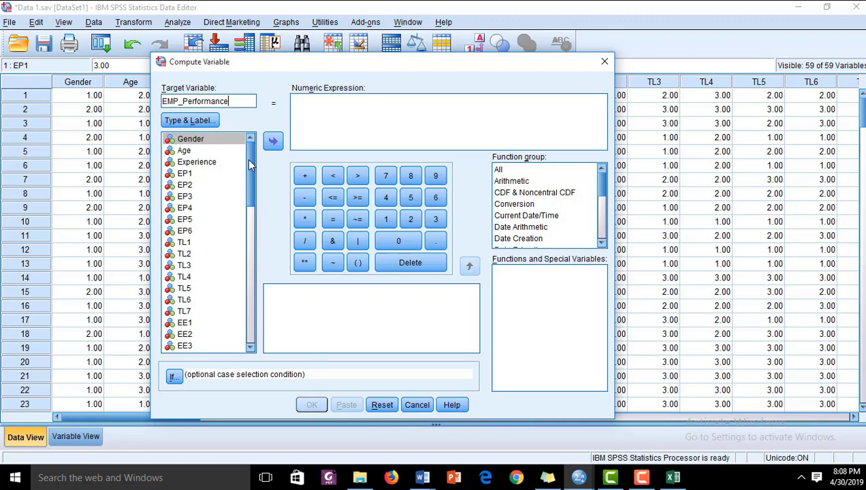
{"action": "scroll", "coordinate": [247, 164], "scroll_direction": "down", "scroll_amount": 1}
{"action": "scroll", "coordinate": [247, 169], "scroll_direction": "up", "scroll_amount": 1}
{"action": "left_click", "coordinate": [355, 264]}
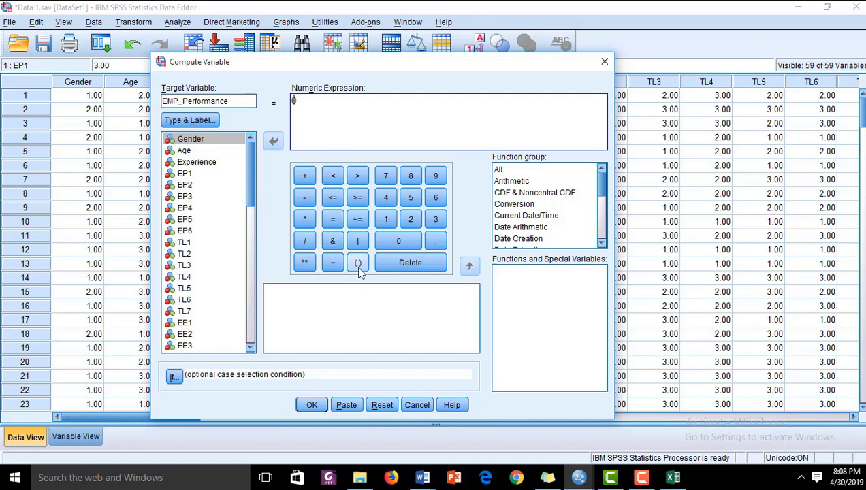
Fill the parentheses with EP1 + EP2 + EP3 +.
{"action": "left_click", "coordinate": [183, 174]}
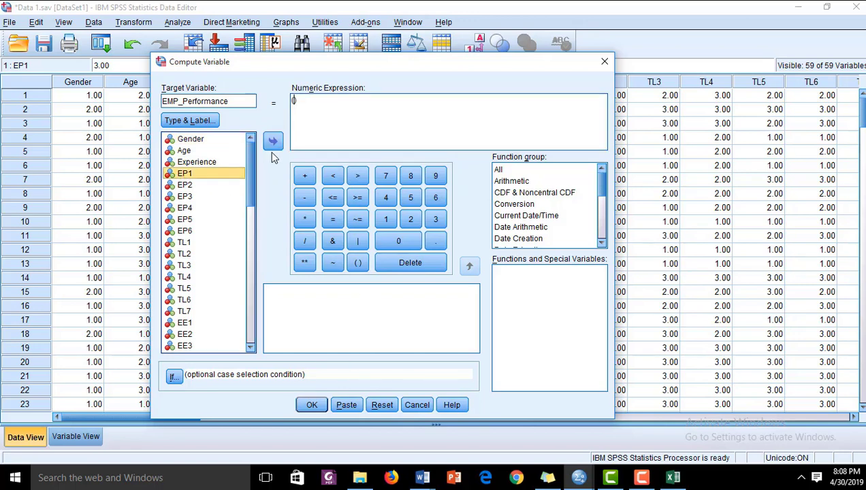
{"action": "left_click", "coordinate": [269, 143]}
{"action": "left_click", "coordinate": [304, 176]}
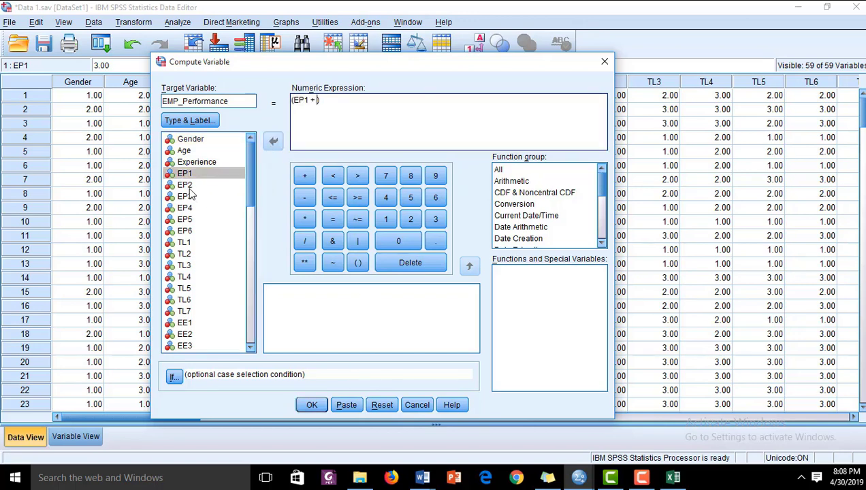
{"action": "left_click", "coordinate": [184, 185]}
{"action": "left_click", "coordinate": [273, 142]}
{"action": "left_click", "coordinate": [305, 176]}
{"action": "left_click", "coordinate": [193, 196]}
{"action": "left_click", "coordinate": [273, 142]}
{"action": "left_click", "coordinate": [305, 175]}
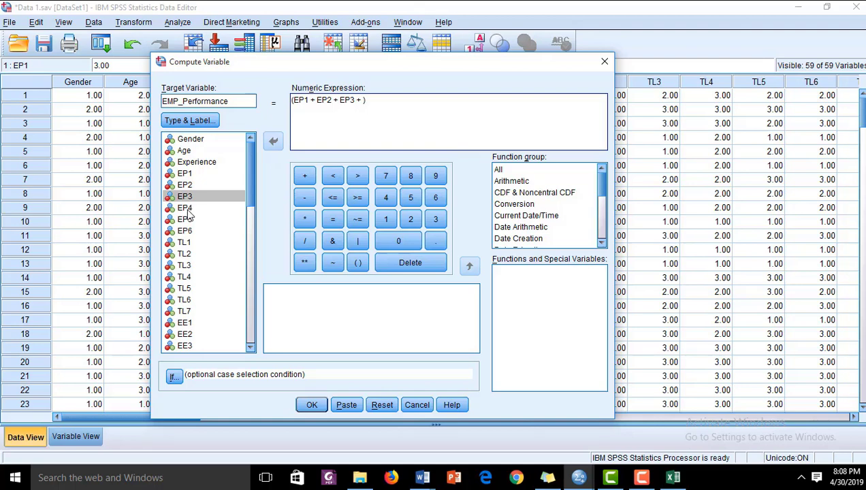
Append EP4 + EP5 + EP6 to complete the sum.
{"action": "left_click", "coordinate": [184, 208]}
{"action": "left_click", "coordinate": [273, 141]}
{"action": "left_click", "coordinate": [304, 175]}
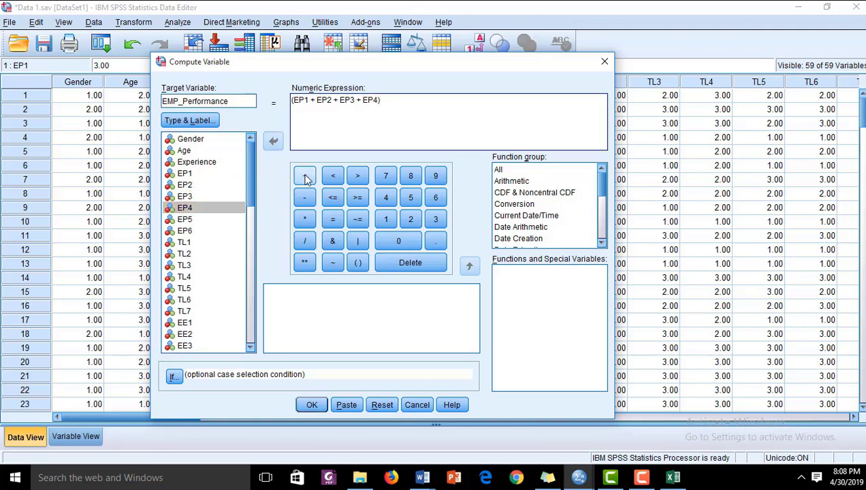
{"action": "left_click", "coordinate": [181, 219]}
{"action": "left_click", "coordinate": [273, 142]}
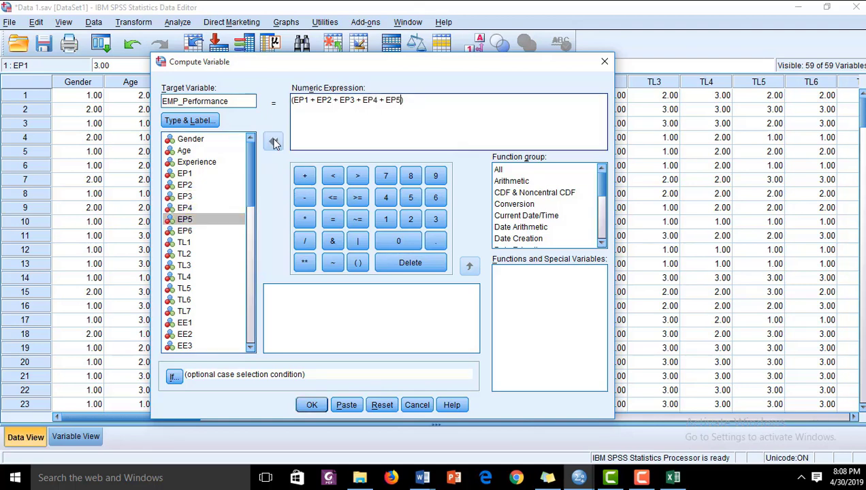
{"action": "left_click", "coordinate": [304, 176]}
{"action": "left_click", "coordinate": [190, 230]}
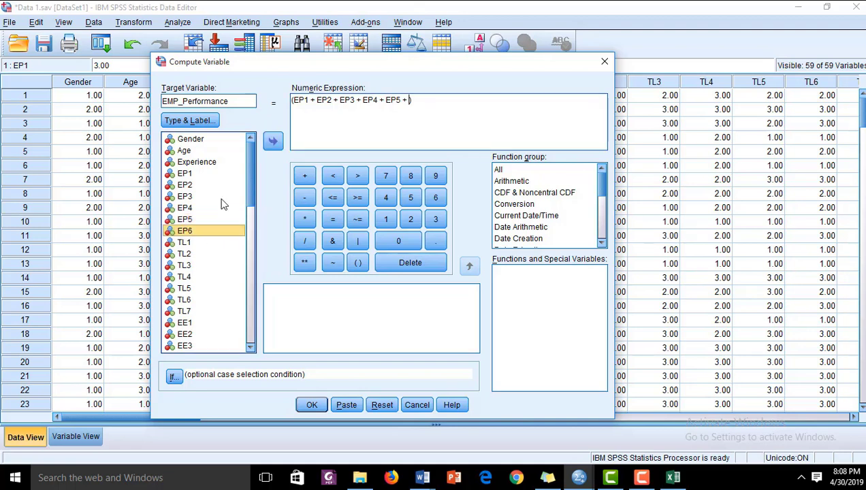
{"action": "left_click", "coordinate": [273, 142]}
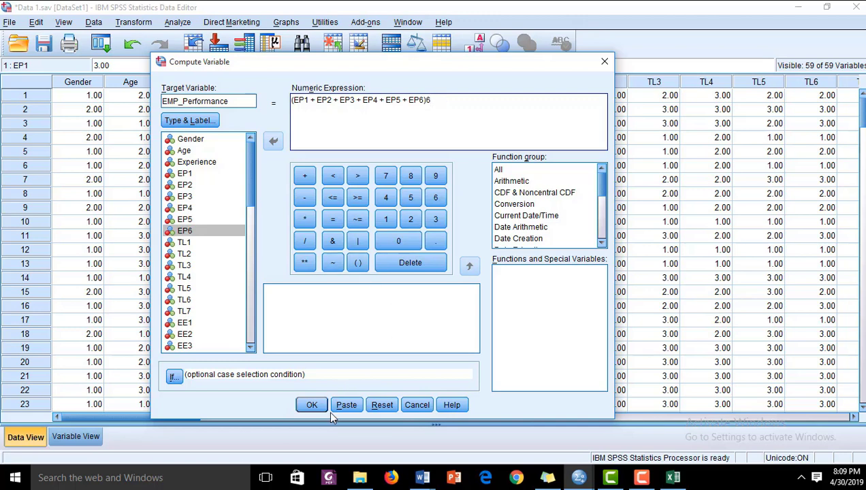
Fix the missing operator to get (EP1 + … + EP6) / 6, run it, and view the output.
{"action": "left_click", "coordinate": [313, 407]}
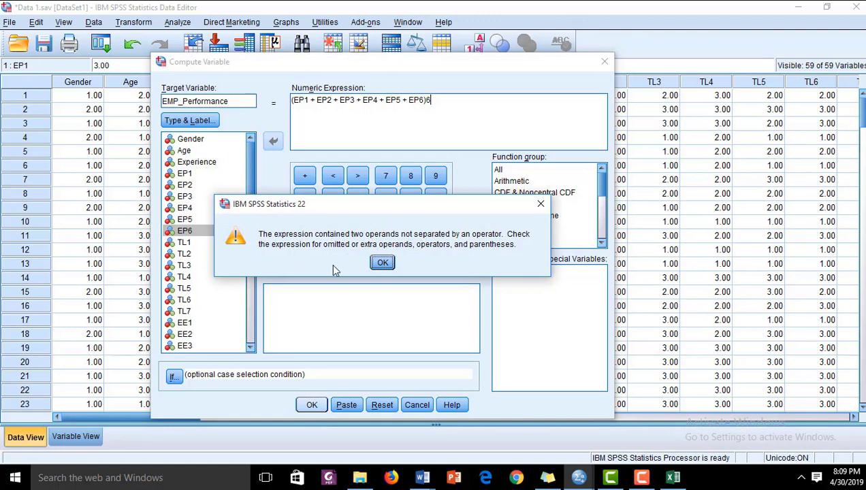
{"action": "left_click", "coordinate": [382, 263]}
{"action": "left_click", "coordinate": [433, 98]}
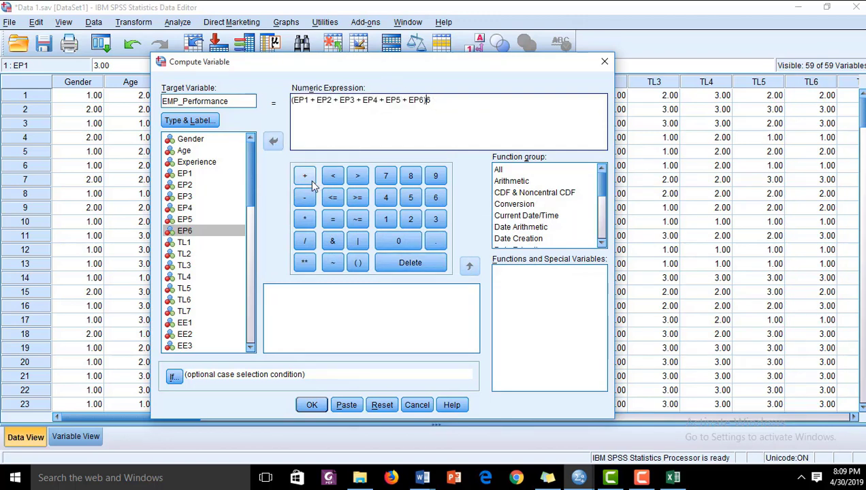
{"action": "left_click", "coordinate": [304, 241]}
{"action": "left_click", "coordinate": [312, 404]}
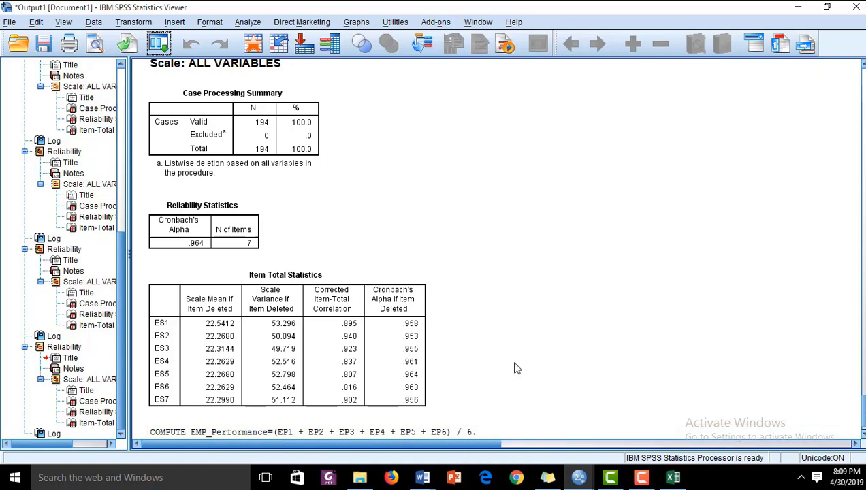
{"action": "left_click", "coordinate": [580, 479]}
{"action": "left_click", "coordinate": [509, 418]}
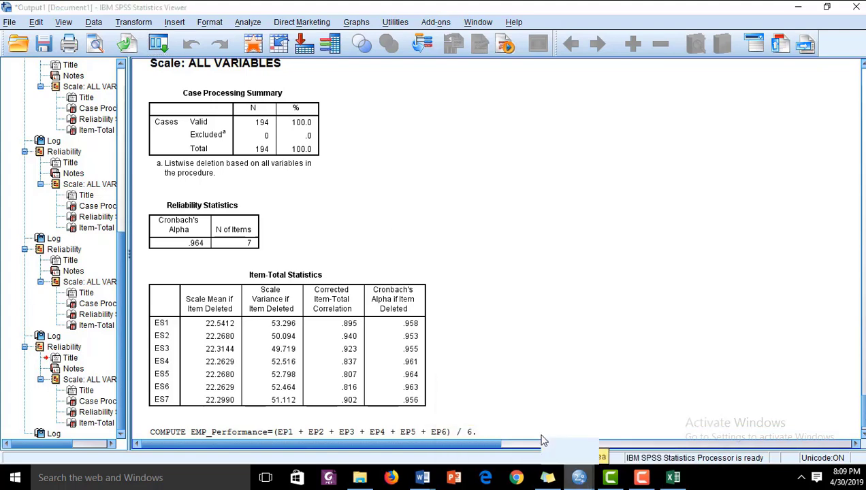
Recall Compute Variable, rename the target to Tran_Lead and clear the old expression.
{"action": "left_click", "coordinate": [158, 44]}
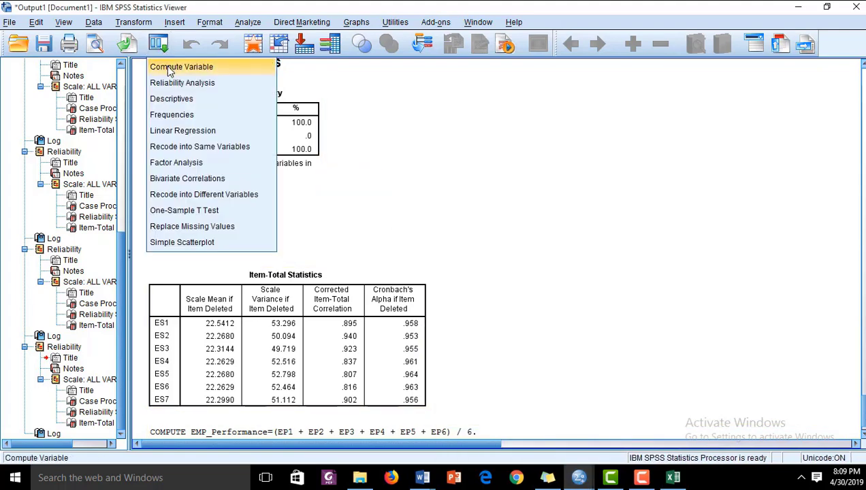
{"action": "left_click", "coordinate": [171, 66]}
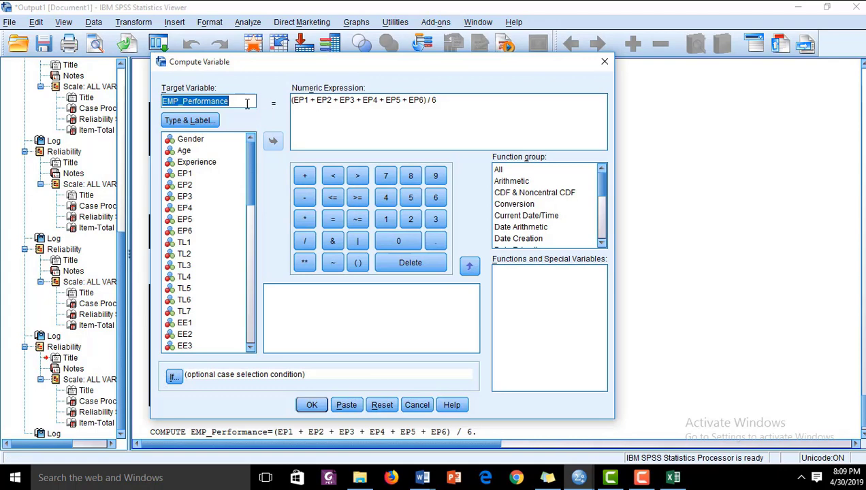
{"action": "left_click_drag", "start_coordinate": [241, 103], "coordinate": [166, 100]}
{"action": "type", "text": "Tran"}
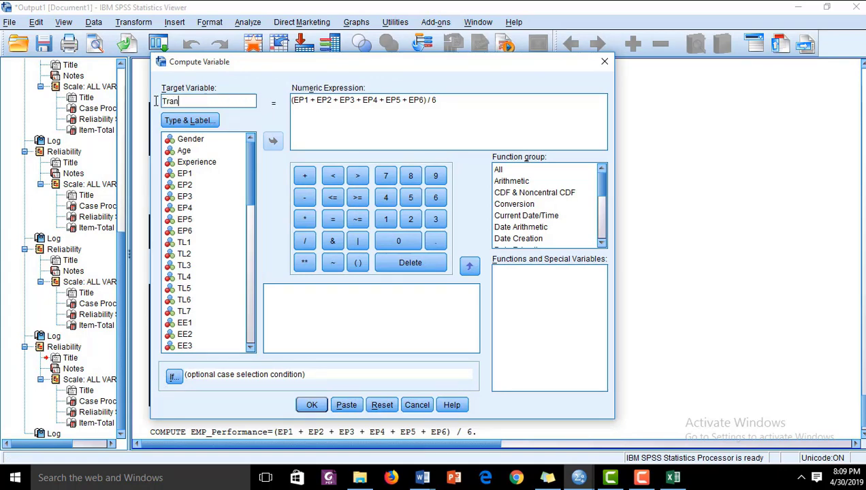
{"action": "type", "text": "_Lead"}
{"action": "left_click_drag", "start_coordinate": [441, 100], "coordinate": [271, 102]}
{"action": "key", "text": "BackSpace"}
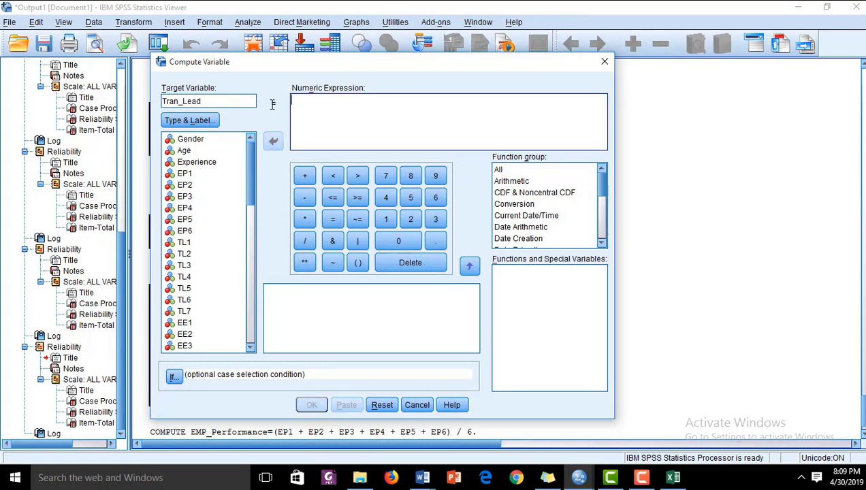
Start the expression with parentheses containing TL1 + TL2 + TL3 +.
{"action": "left_click", "coordinate": [358, 263]}
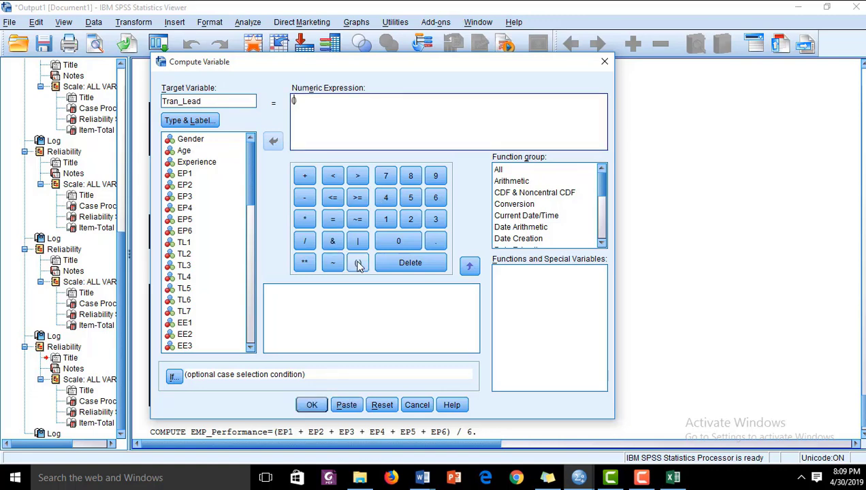
{"action": "left_click", "coordinate": [189, 257]}
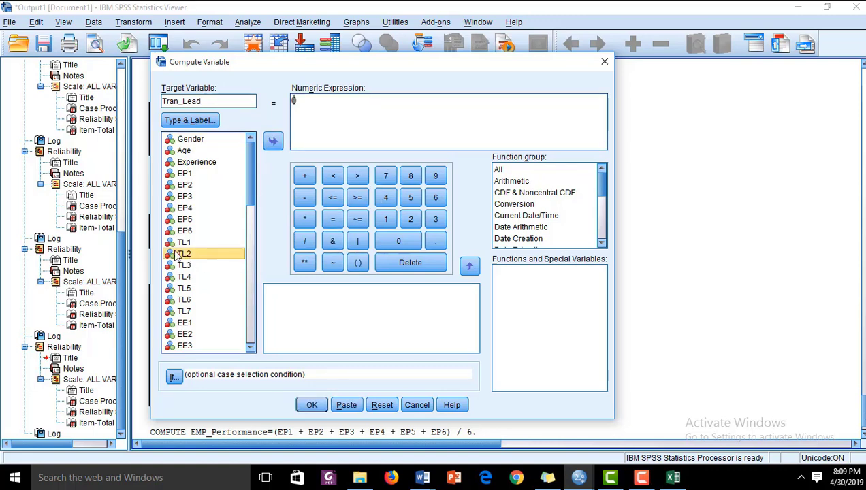
{"action": "left_click", "coordinate": [179, 248]}
{"action": "left_click", "coordinate": [272, 140]}
{"action": "left_click", "coordinate": [305, 175]}
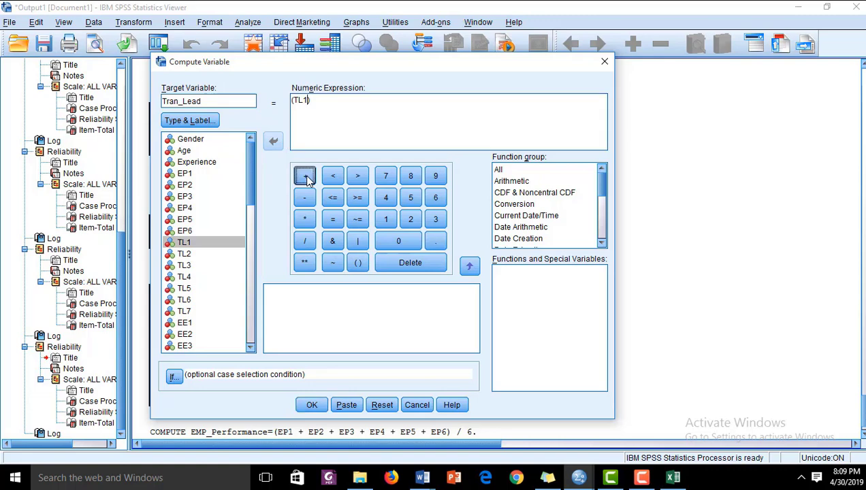
{"action": "left_click", "coordinate": [187, 253]}
{"action": "left_click", "coordinate": [273, 141]}
{"action": "left_click", "coordinate": [304, 175]}
{"action": "left_click", "coordinate": [183, 265]}
{"action": "left_click", "coordinate": [273, 141]}
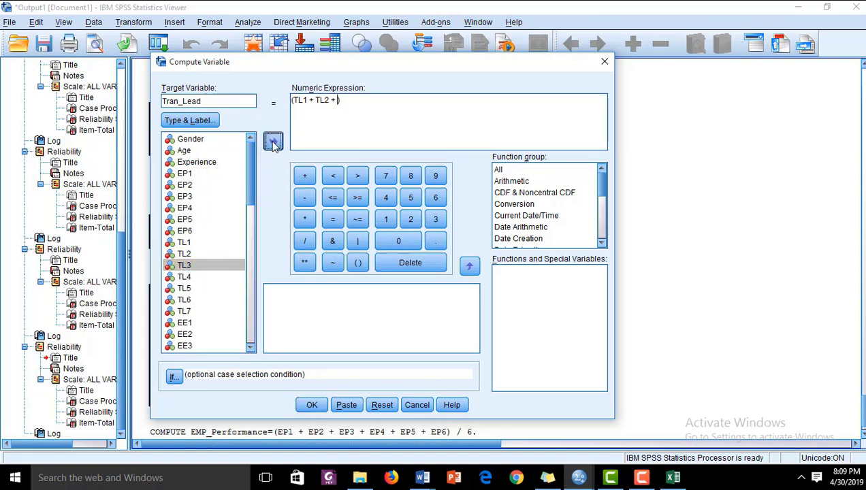
{"action": "left_click", "coordinate": [305, 176]}
Append TL4 + TL5 + TL6 + TL7 and run the Tran_Lead computation.
{"action": "left_click", "coordinate": [184, 276]}
{"action": "left_click", "coordinate": [273, 140]}
{"action": "left_click", "coordinate": [304, 177]}
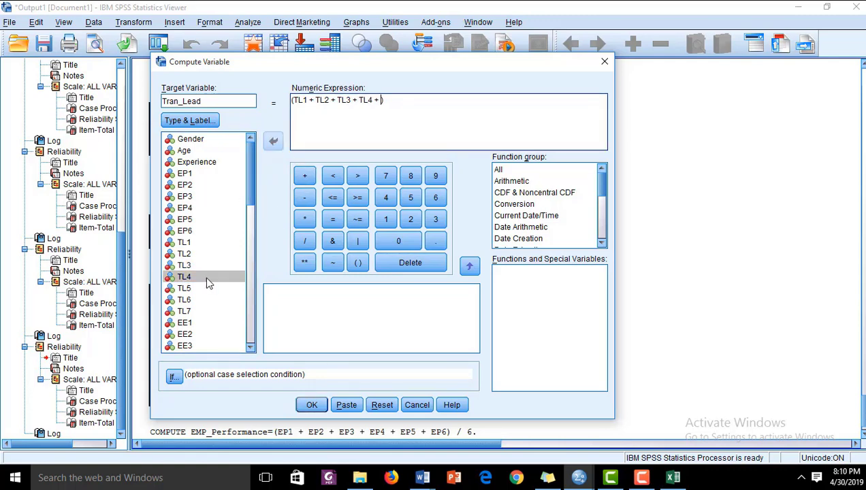
{"action": "left_click", "coordinate": [194, 289]}
{"action": "left_click", "coordinate": [273, 142]}
{"action": "left_click", "coordinate": [304, 176]}
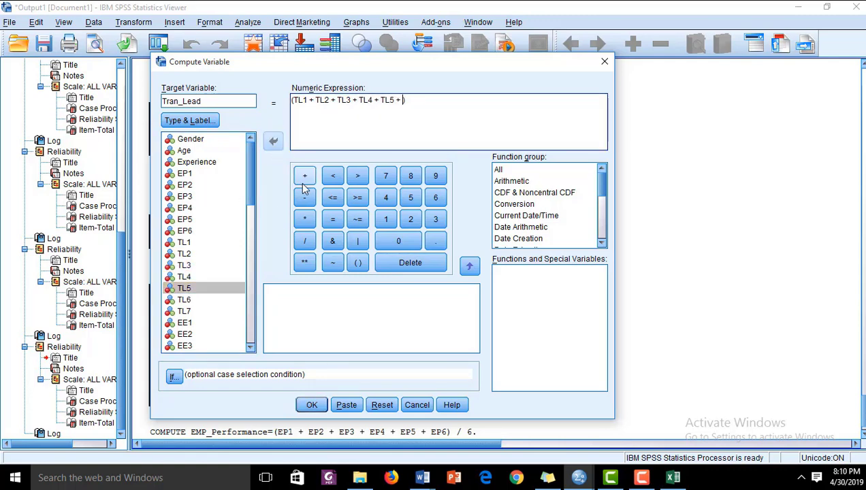
{"action": "left_click", "coordinate": [194, 299]}
{"action": "left_click", "coordinate": [273, 144]}
{"action": "left_click", "coordinate": [304, 175]}
{"action": "left_click", "coordinate": [194, 311]}
{"action": "left_click", "coordinate": [273, 143]}
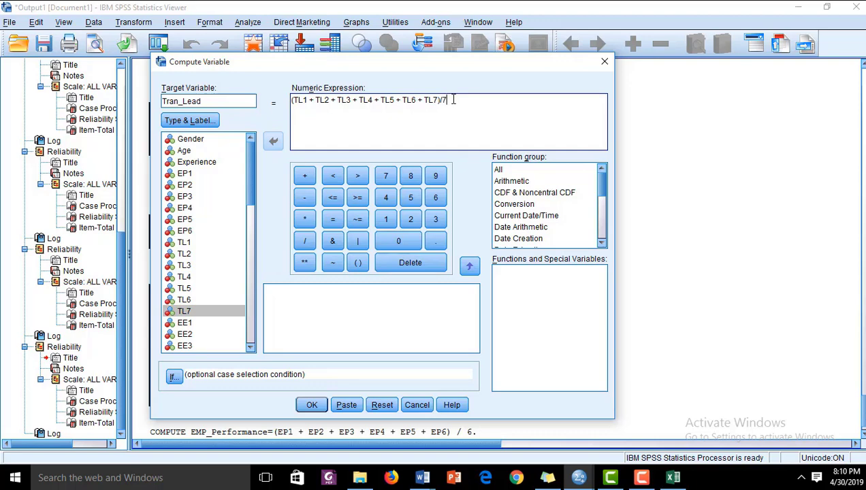
{"action": "left_click", "coordinate": [312, 405]}
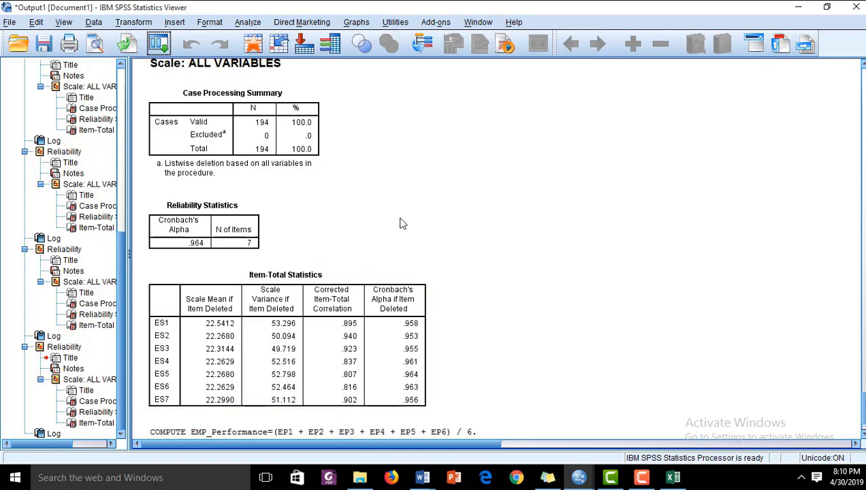
Reopen Compute Variable, rename the target to EMP_ENGAGE and delete the old TL item sum.
{"action": "left_click", "coordinate": [641, 477]}
{"action": "left_click", "coordinate": [671, 454]}
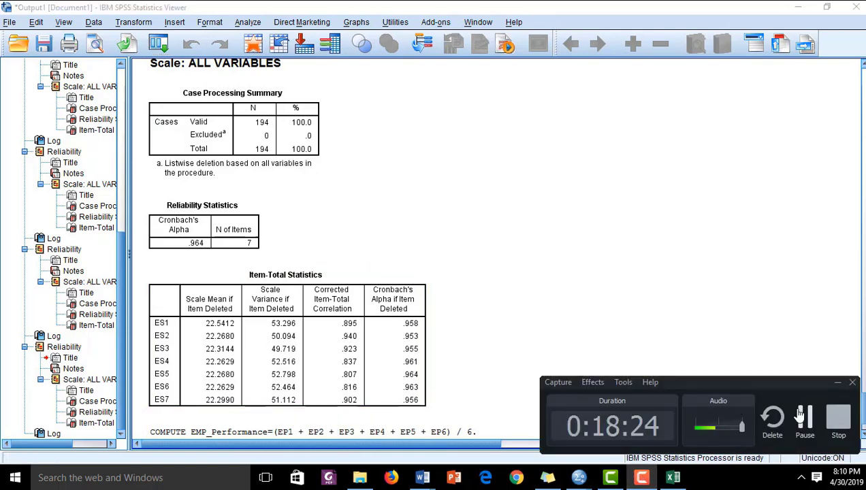
{"action": "left_click", "coordinate": [159, 43]}
{"action": "left_click", "coordinate": [160, 67]}
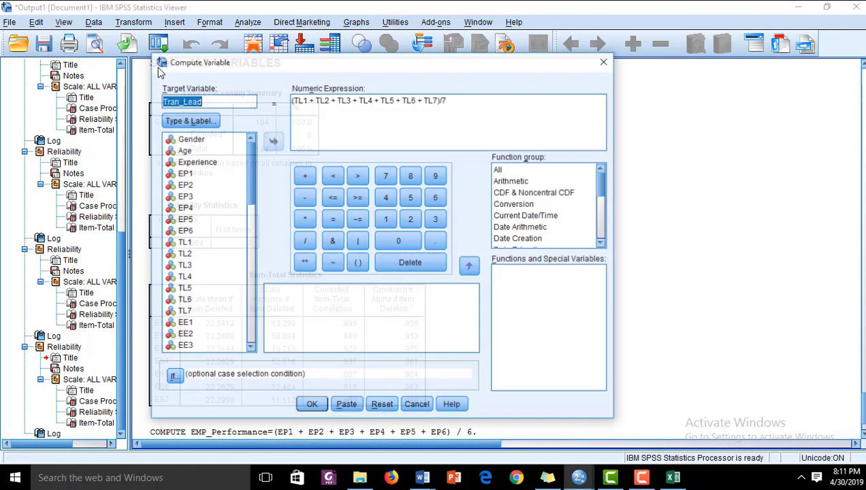
{"action": "left_click", "coordinate": [241, 101]}
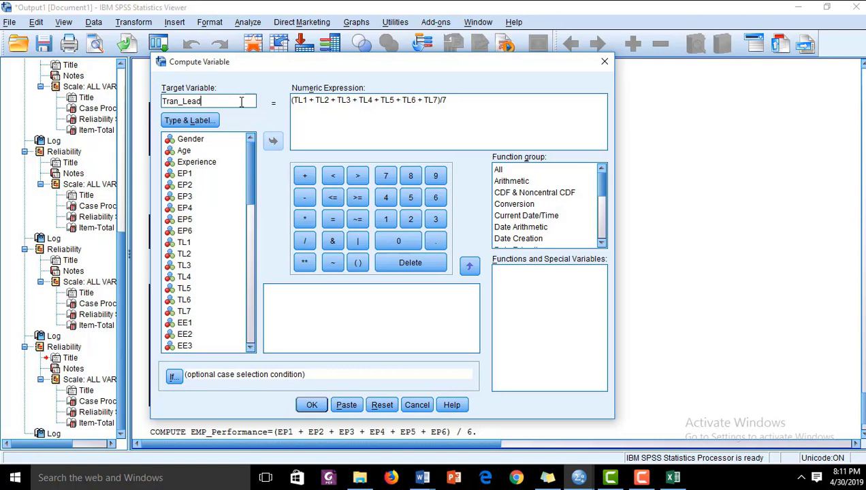
{"action": "key", "text": "BackSpace"}
{"action": "key", "text": "BackSpace"}
{"action": "key", "text": "BackSpace"}
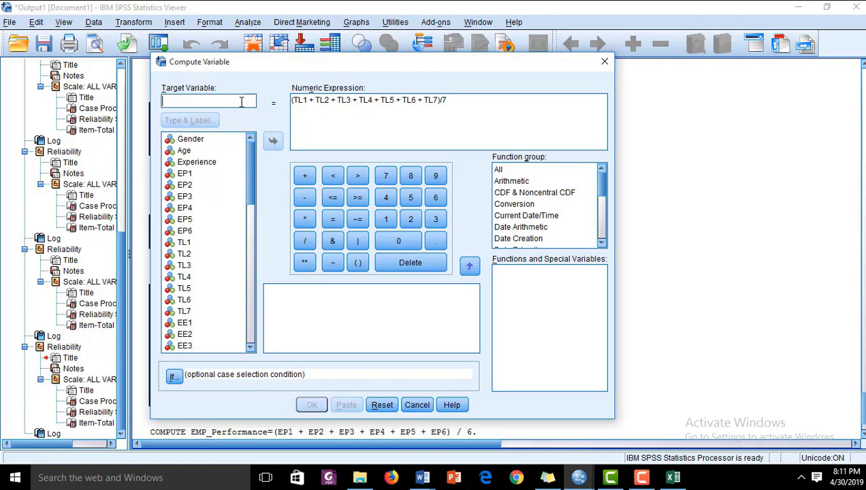
{"action": "type", "text": "EMP_ENG"}
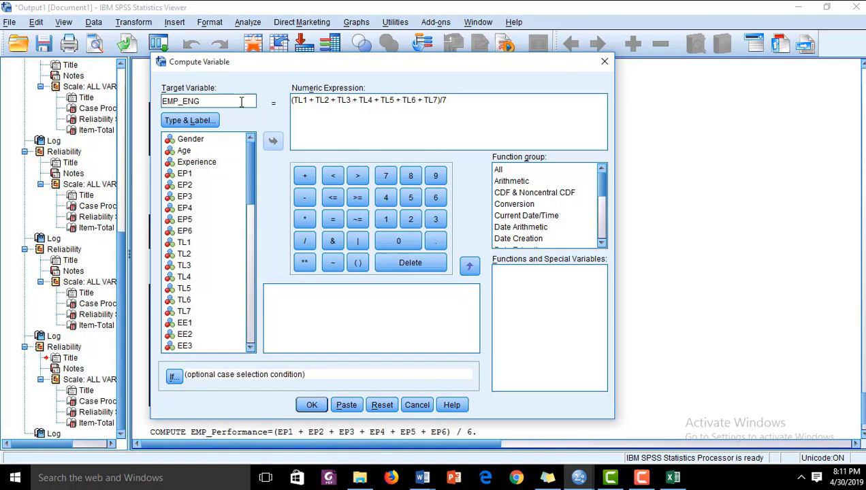
{"action": "left_click_drag", "start_coordinate": [293, 100], "coordinate": [440, 102]}
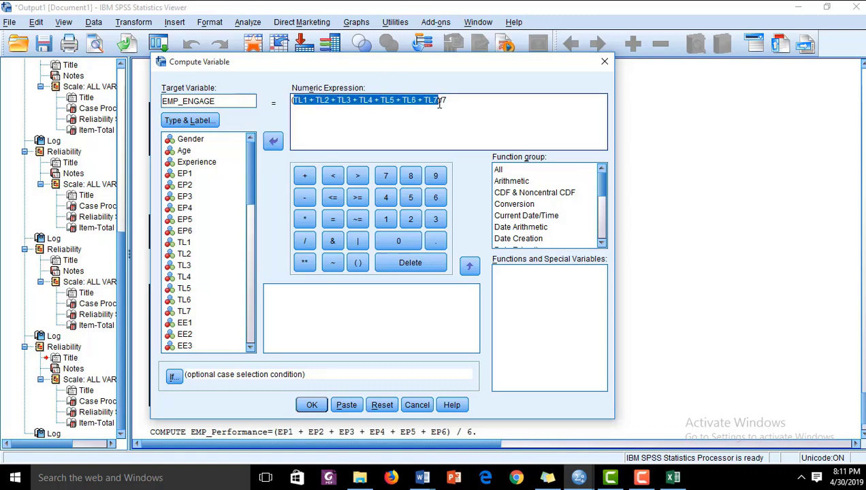
{"action": "key", "text": "BackSpace"}
Begin the expression as (EE1 + EE2 + EE3 + EE4.
{"action": "type", "text": "("}
{"action": "left_click", "coordinate": [184, 322]}
{"action": "left_click", "coordinate": [273, 141]}
{"action": "left_click", "coordinate": [305, 176]}
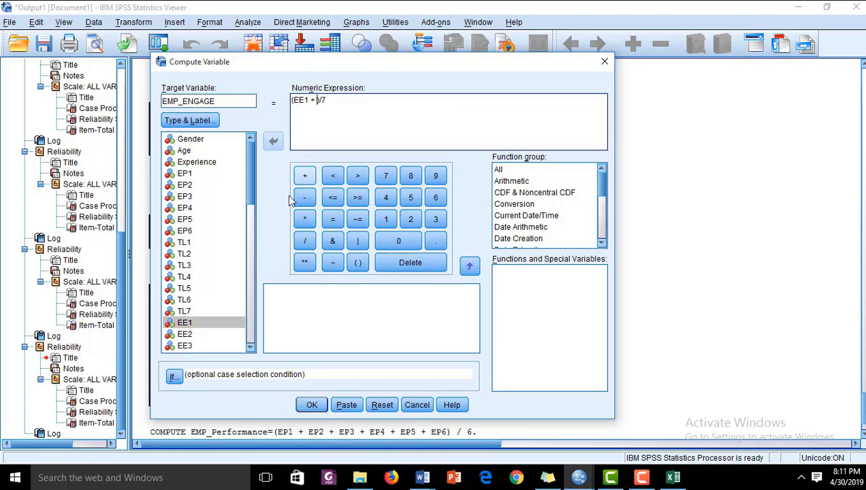
{"action": "left_click", "coordinate": [185, 334]}
{"action": "left_click", "coordinate": [273, 141]}
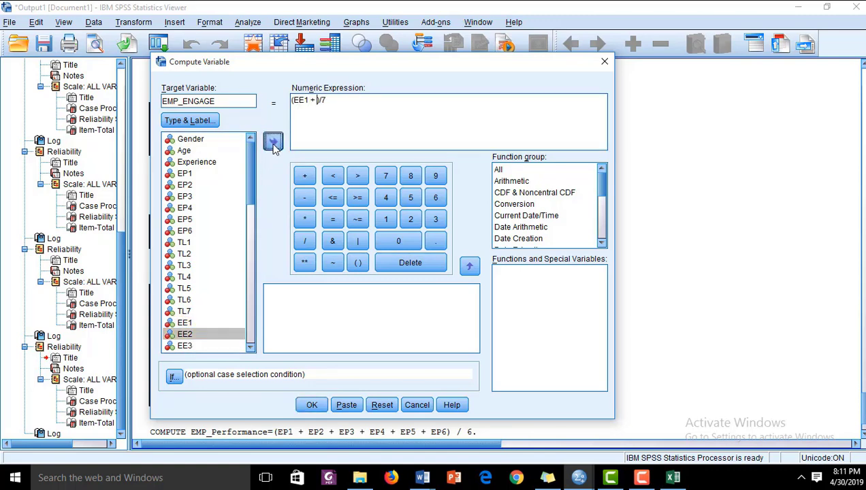
{"action": "left_click", "coordinate": [305, 176]}
{"action": "left_click", "coordinate": [190, 347]}
{"action": "left_click", "coordinate": [273, 141]}
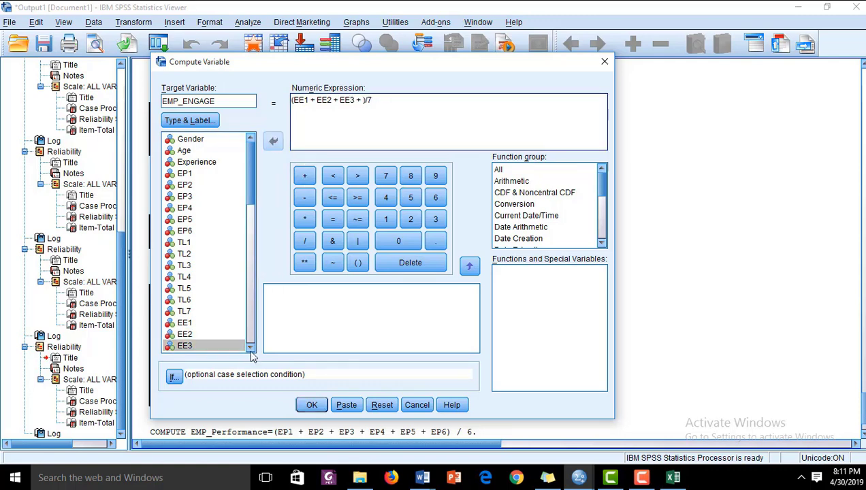
{"action": "scroll", "coordinate": [250, 347], "scroll_direction": "down", "scroll_amount": 3}
{"action": "left_click", "coordinate": [184, 277]}
{"action": "left_click", "coordinate": [273, 141]}
{"action": "left_click", "coordinate": [305, 176]}
Add EE5 through EE8 to the sum and run the EMP_ENGAGE computation.
{"action": "left_click", "coordinate": [184, 288]}
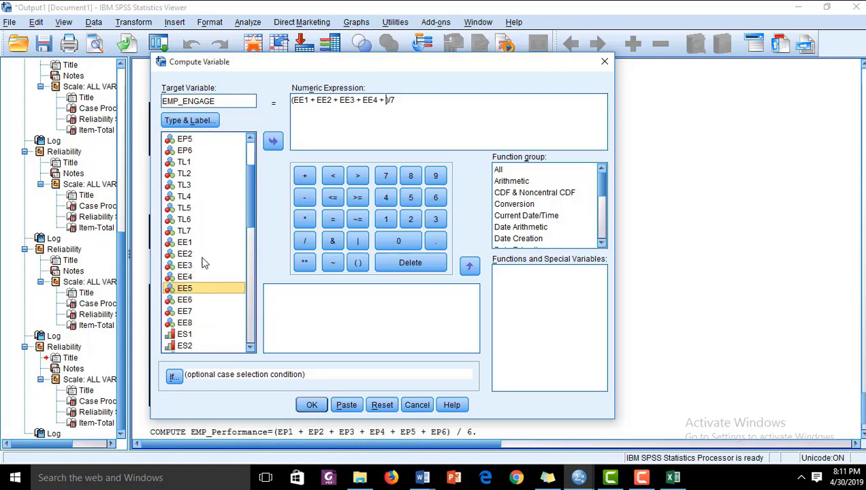
{"action": "left_click", "coordinate": [273, 141]}
{"action": "left_click", "coordinate": [305, 176]}
{"action": "left_click", "coordinate": [194, 300]}
{"action": "left_click", "coordinate": [273, 141]}
{"action": "left_click", "coordinate": [304, 177]}
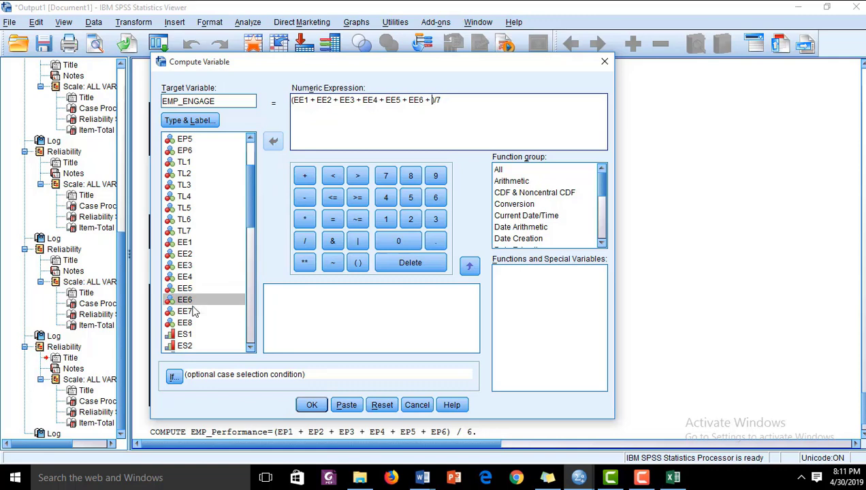
{"action": "left_click", "coordinate": [189, 311]}
{"action": "left_click", "coordinate": [273, 141]}
{"action": "left_click", "coordinate": [305, 176]}
{"action": "left_click", "coordinate": [184, 322]}
{"action": "left_click", "coordinate": [273, 141]}
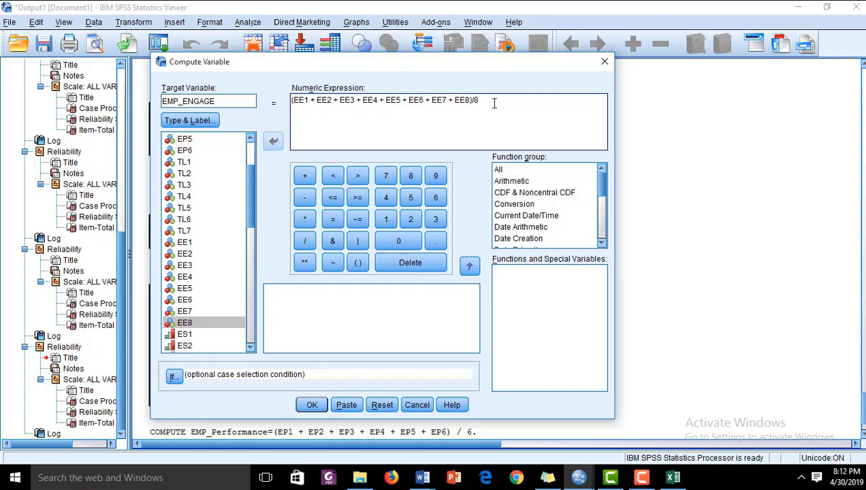
{"action": "left_click", "coordinate": [312, 405]}
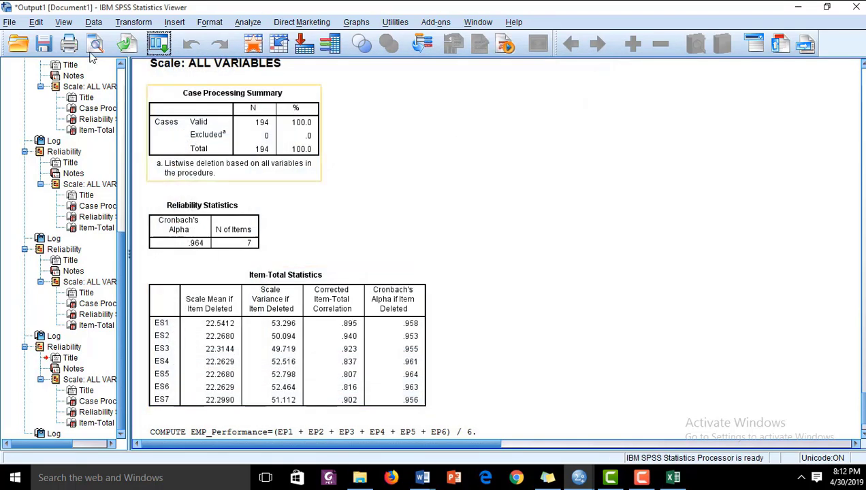
Reopen Compute Variable, rename the target to EMP_SAT and delete the old EE item sum.
{"action": "left_click", "coordinate": [158, 43]}
{"action": "left_click", "coordinate": [165, 65]}
{"action": "left_click", "coordinate": [219, 100]}
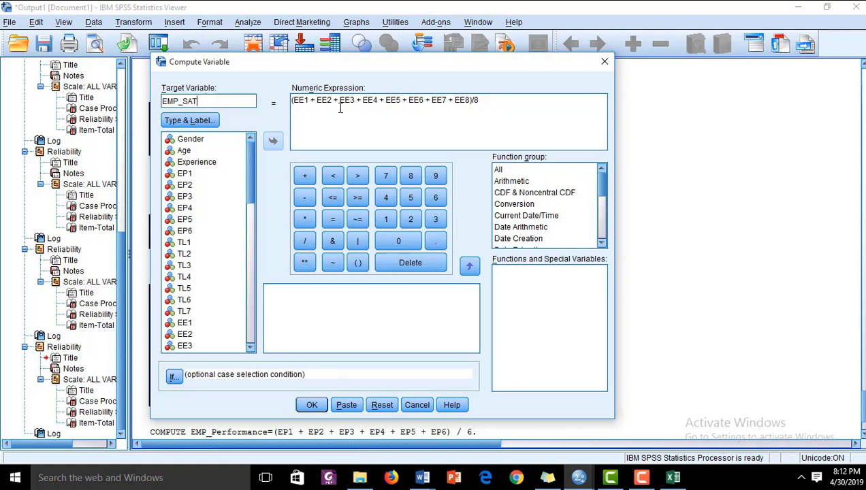
{"action": "double_click", "coordinate": [469, 101]}
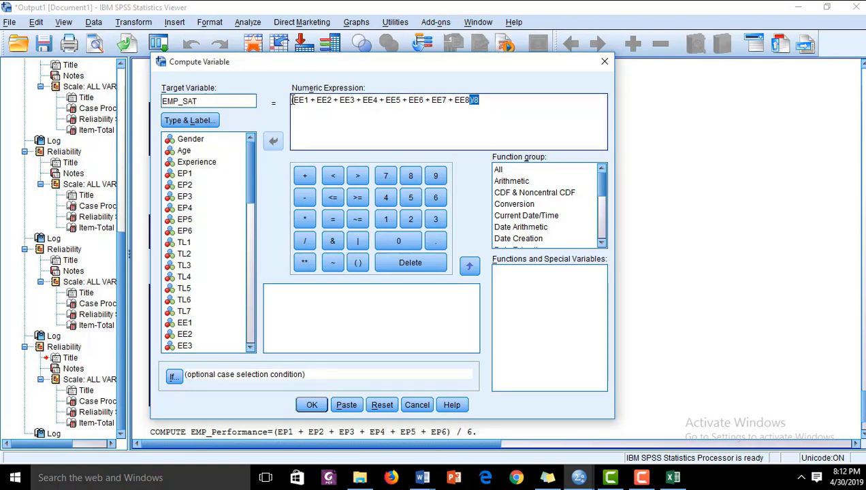
{"action": "left_click", "coordinate": [298, 99], "text": "shift"}
{"action": "key", "text": "BackSpace"}
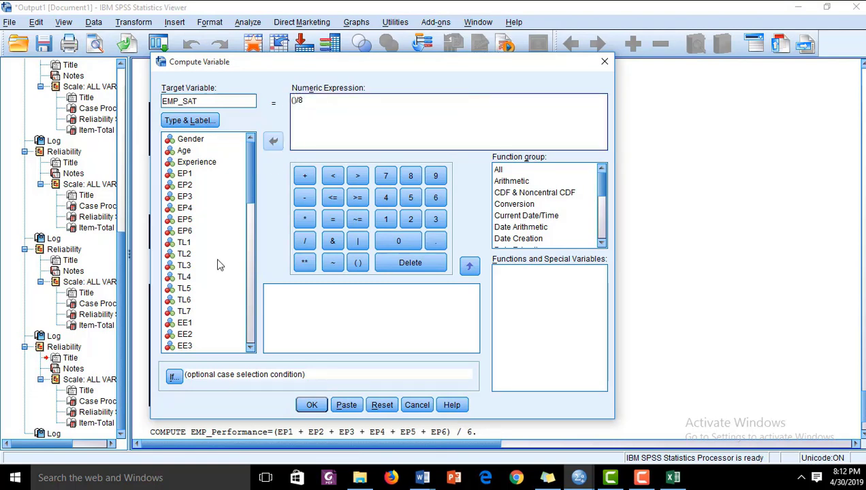
{"action": "left_click", "coordinate": [251, 348]}
{"action": "scroll", "coordinate": [250, 326], "scroll_direction": "down", "scroll_amount": 5}
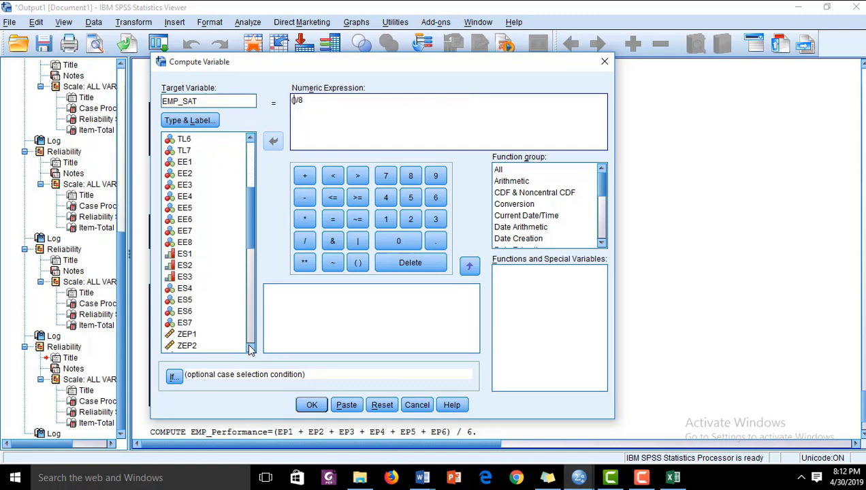
Build the expression with ES1 + ES2 + ES3 + ES4.
{"action": "left_click", "coordinate": [188, 255]}
{"action": "left_click", "coordinate": [272, 141]}
{"action": "left_click", "coordinate": [304, 176]}
{"action": "left_click", "coordinate": [185, 265]}
{"action": "left_click", "coordinate": [273, 141]}
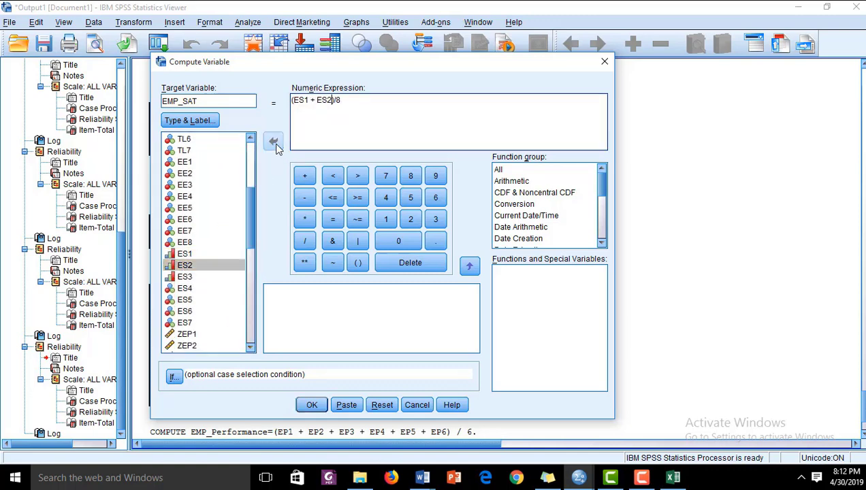
{"action": "left_click", "coordinate": [304, 175]}
{"action": "left_click", "coordinate": [185, 276]}
{"action": "left_click", "coordinate": [273, 141]}
{"action": "left_click", "coordinate": [304, 175]}
{"action": "left_click", "coordinate": [197, 288]}
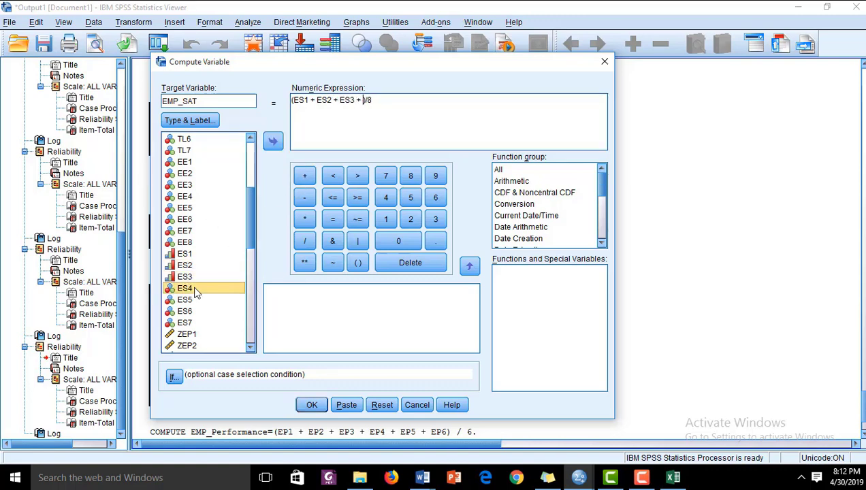
{"action": "left_click", "coordinate": [273, 143]}
{"action": "left_click", "coordinate": [305, 175]}
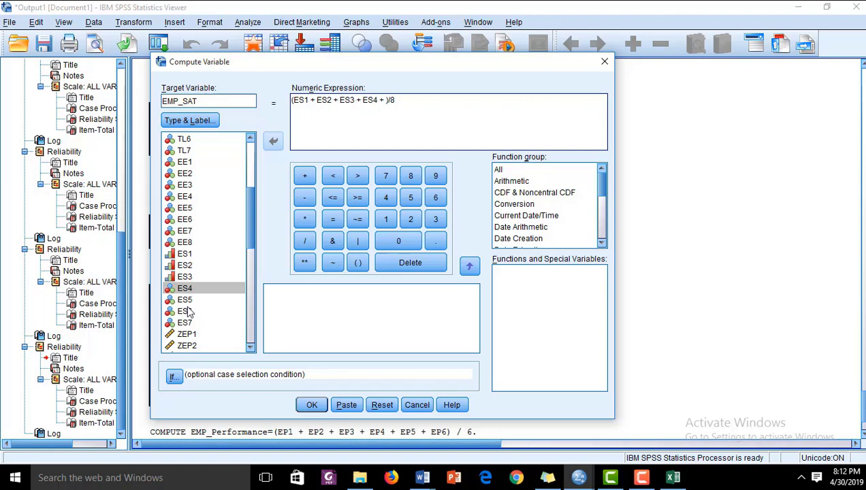
Add ES5, ES6 and ES7 to the sum and run the EMP_SAT computation.
{"action": "left_click", "coordinate": [184, 299]}
{"action": "left_click", "coordinate": [273, 140]}
{"action": "left_click", "coordinate": [304, 175]}
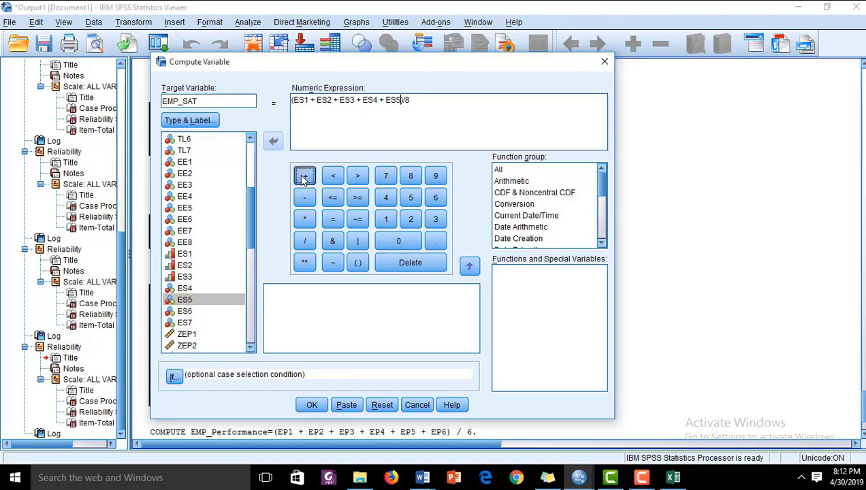
{"action": "left_click", "coordinate": [185, 311]}
{"action": "left_click", "coordinate": [272, 141]}
{"action": "left_click", "coordinate": [305, 175]}
{"action": "left_click", "coordinate": [184, 322]}
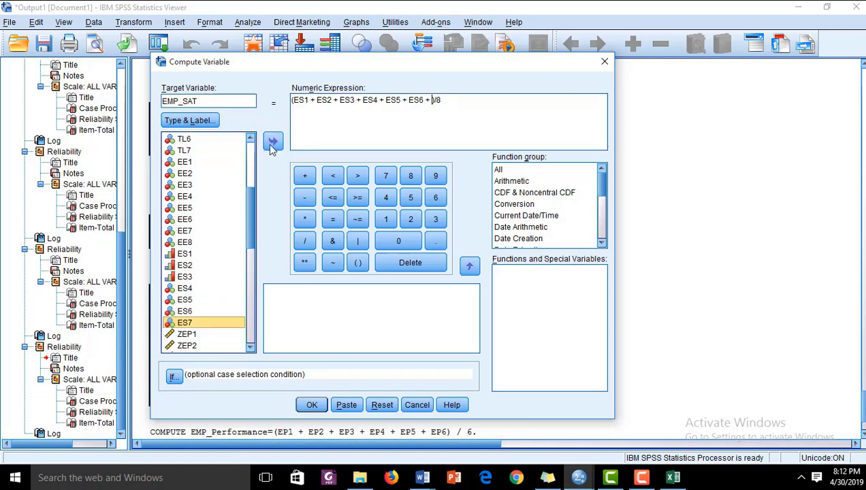
{"action": "left_click", "coordinate": [273, 141]}
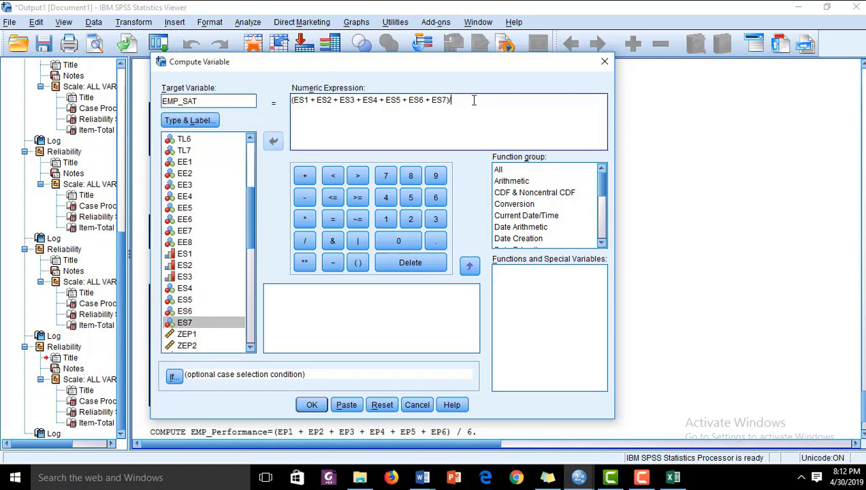
{"action": "left_click", "coordinate": [312, 405]}
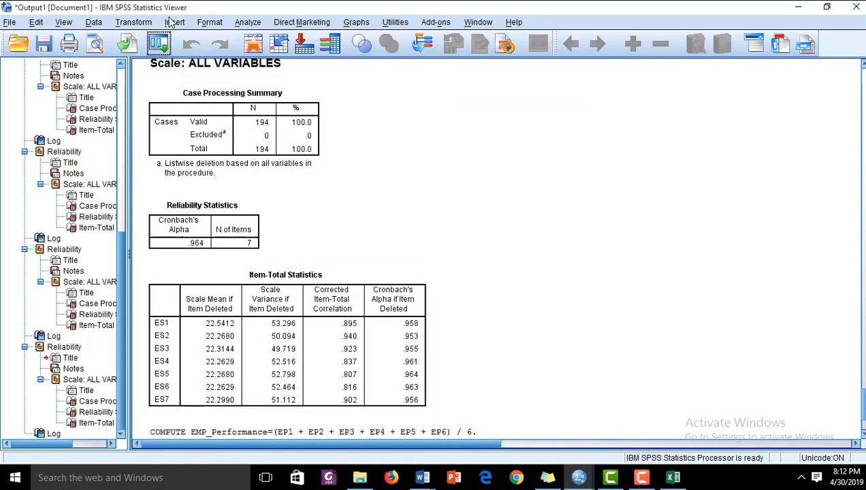
Switch to the Data 1.sav Data Editor window.
{"action": "left_click", "coordinate": [158, 47]}
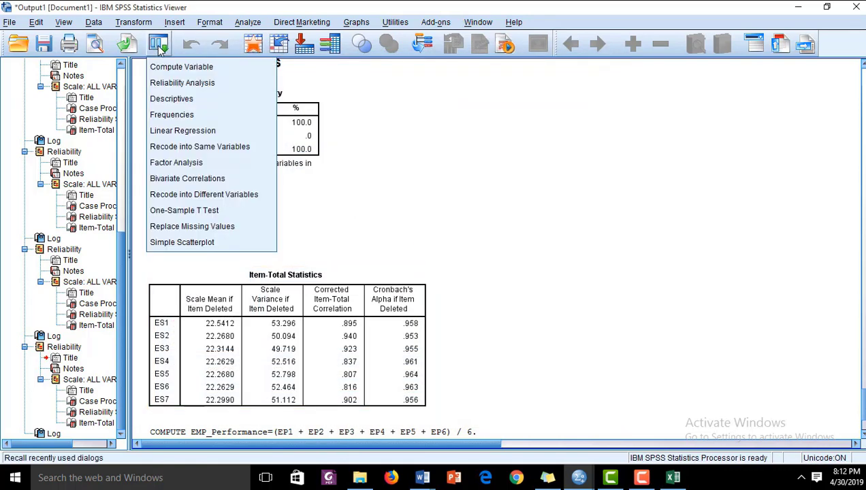
{"action": "left_click", "coordinate": [522, 204]}
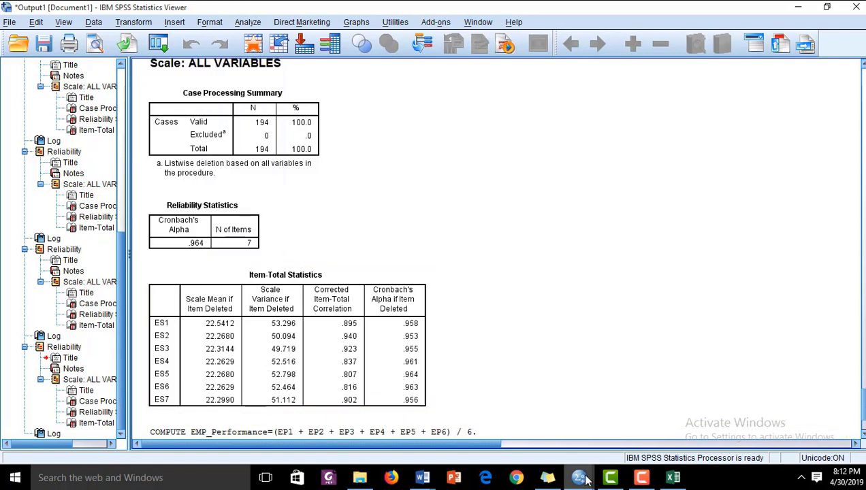
{"action": "mouse_move", "coordinate": [579, 476]}
{"action": "left_click", "coordinate": [630, 416]}
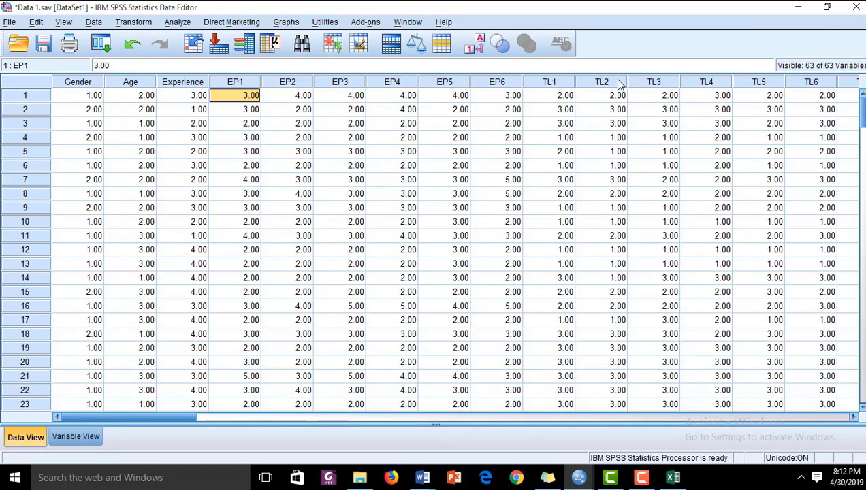
Check the row 1 values of EMP_Performance, Tran_Lead, EMP_ENGAGE and EMP_SAT.
{"action": "key", "text": "ctrl+Right"}
{"action": "key", "text": "Left"}
{"action": "key", "text": "Left"}
{"action": "key", "text": "Left"}
{"action": "key", "text": "Left"}
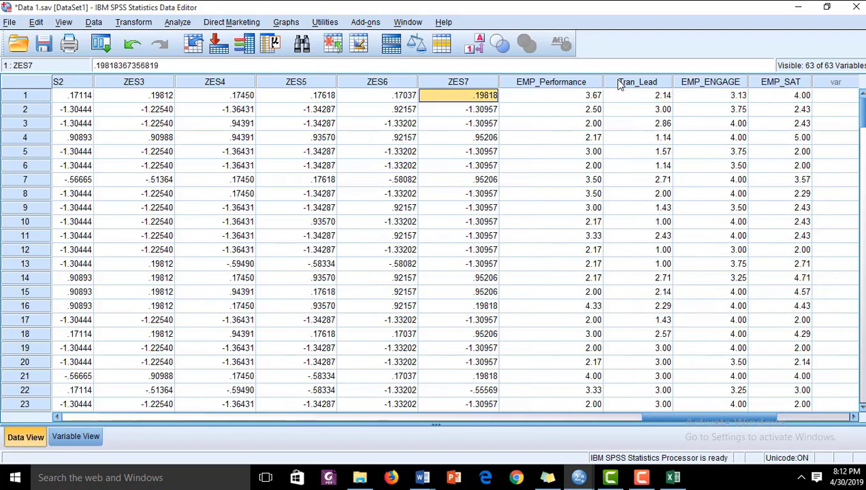
{"action": "key", "text": "Right"}
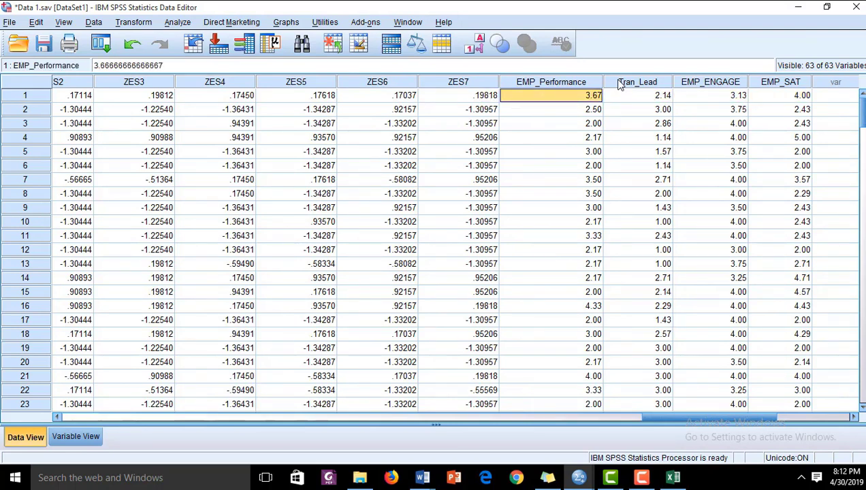
{"action": "key", "text": "Right"}
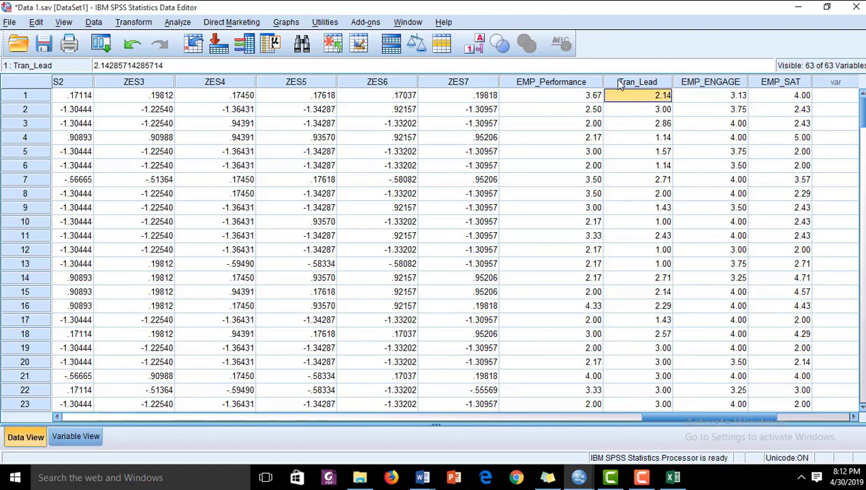
{"action": "key", "text": "Right"}
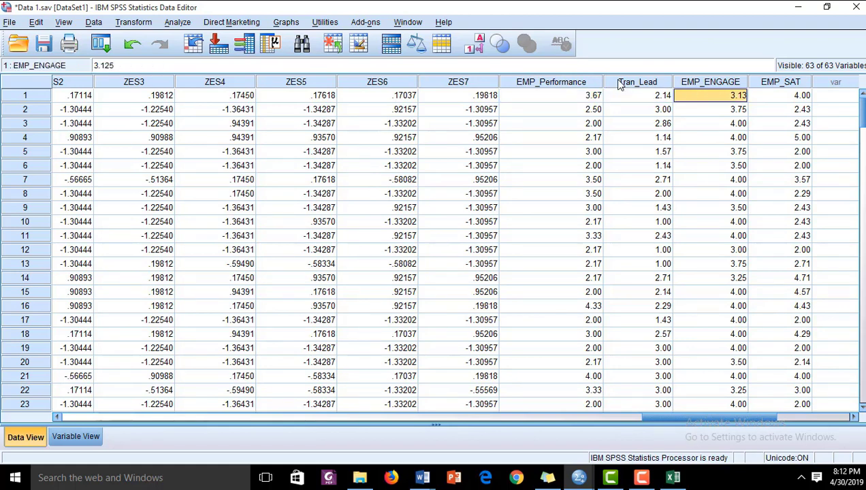
{"action": "key", "text": "Right"}
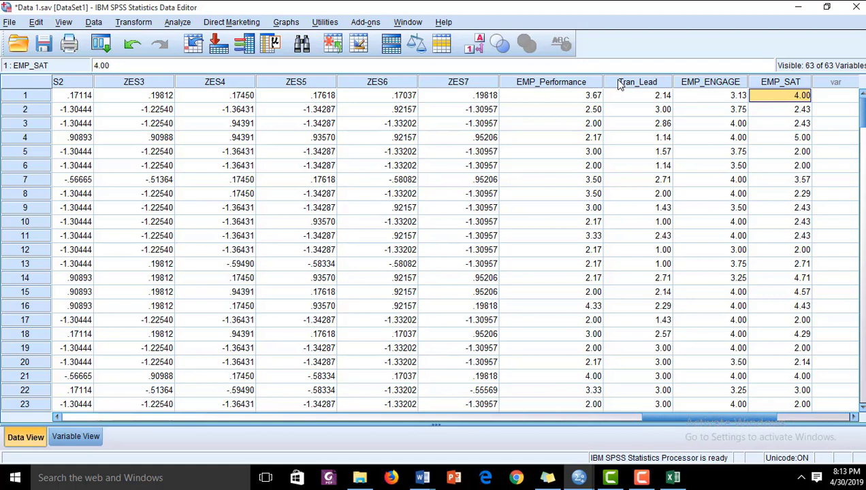